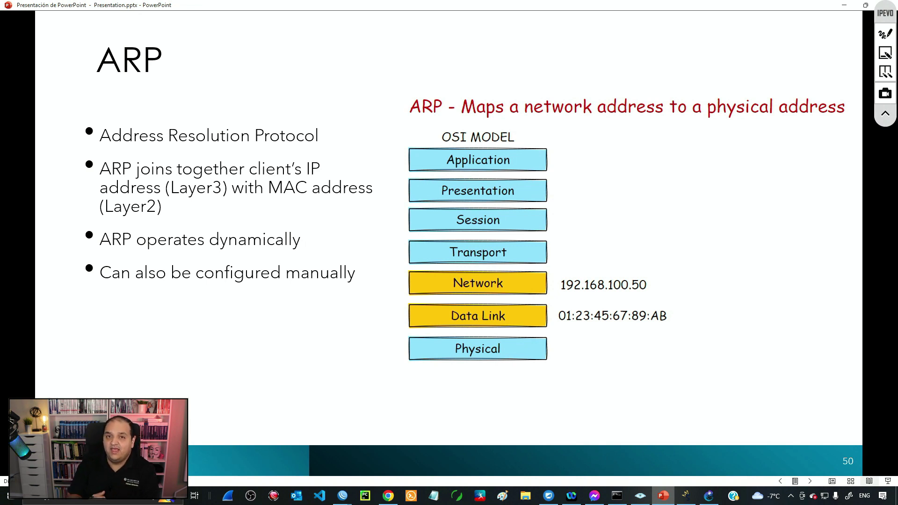
- Turn on IPEVO Annotator pen mode over ARP slide 50
left_click(885, 33)
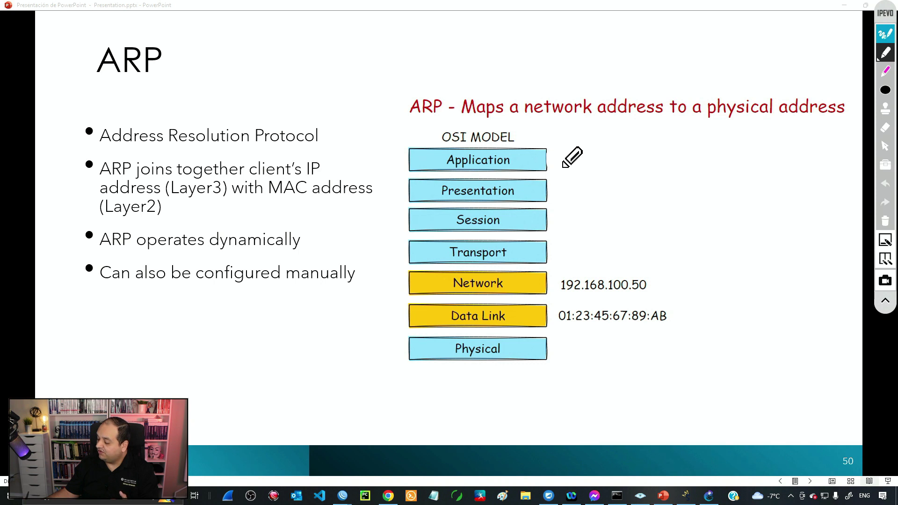
- Switch to the magenta pen and sketch a downward arrow, a data box and an L4-plus-data segment beside the layers
key("h")
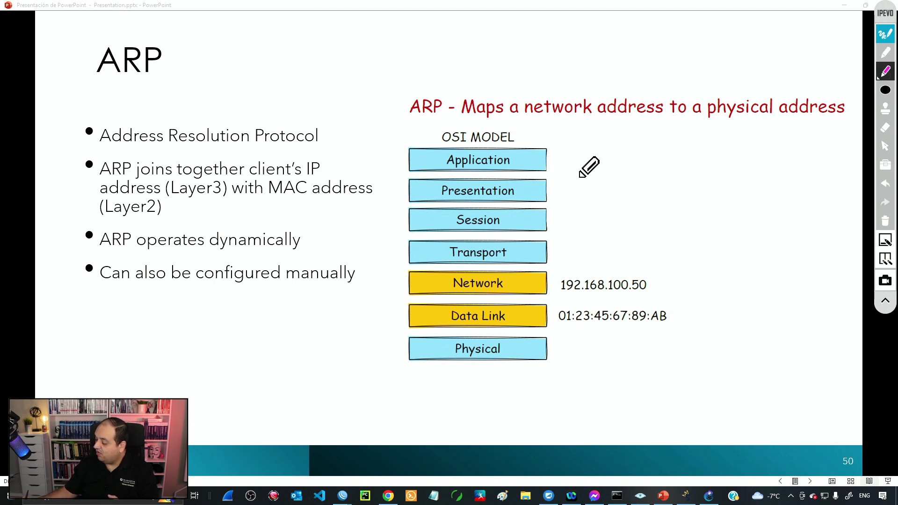
mouse_move(565, 153)
left_mouse_down()
mouse_move(569, 229)
mouse_move(575, 219)
left_mouse_up()
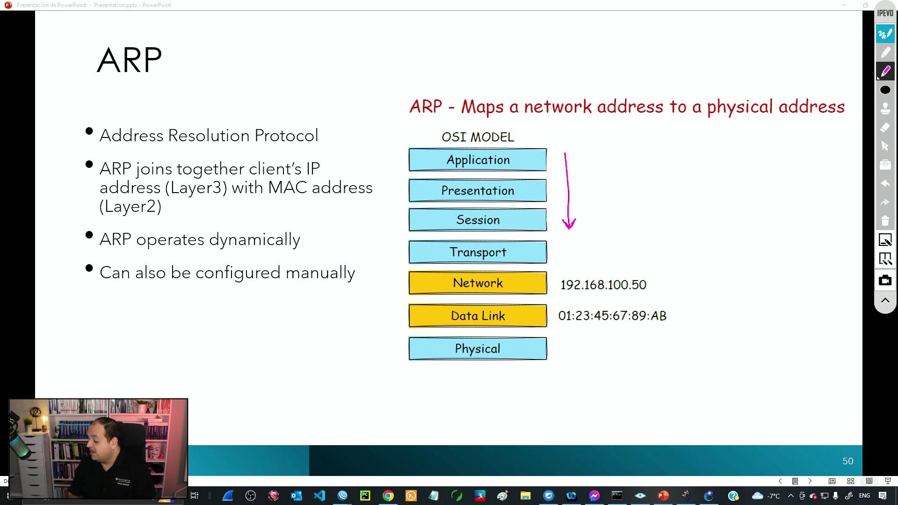
mouse_move(588, 154)
left_mouse_down()
mouse_move(622, 168)
mouse_move(667, 164)
mouse_move(648, 144)
mouse_move(588, 146)
mouse_move(631, 164)
left_mouse_up()
left_click_drag(630, 160, 641, 154)
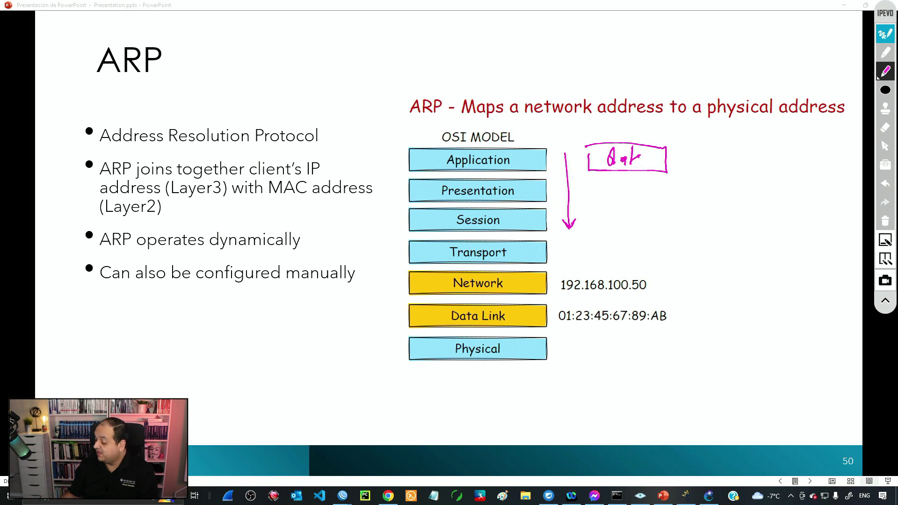
mouse_move(623, 236)
left_mouse_down()
mouse_move(704, 266)
mouse_move(717, 238)
mouse_move(626, 235)
left_mouse_up()
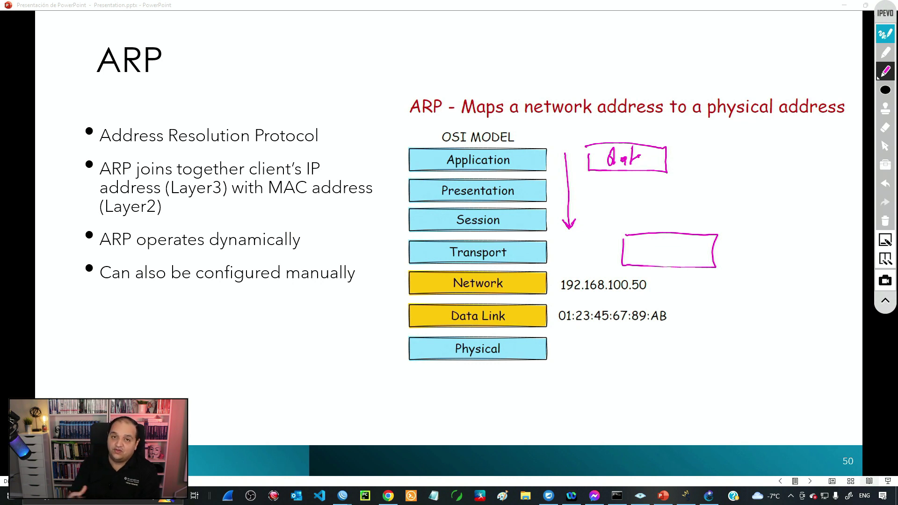
mouse_move(656, 252)
left_mouse_down()
mouse_move(657, 260)
mouse_move(678, 260)
left_mouse_up()
mouse_move(670, 245)
left_mouse_down()
mouse_move(683, 244)
mouse_move(687, 260)
left_mouse_up()
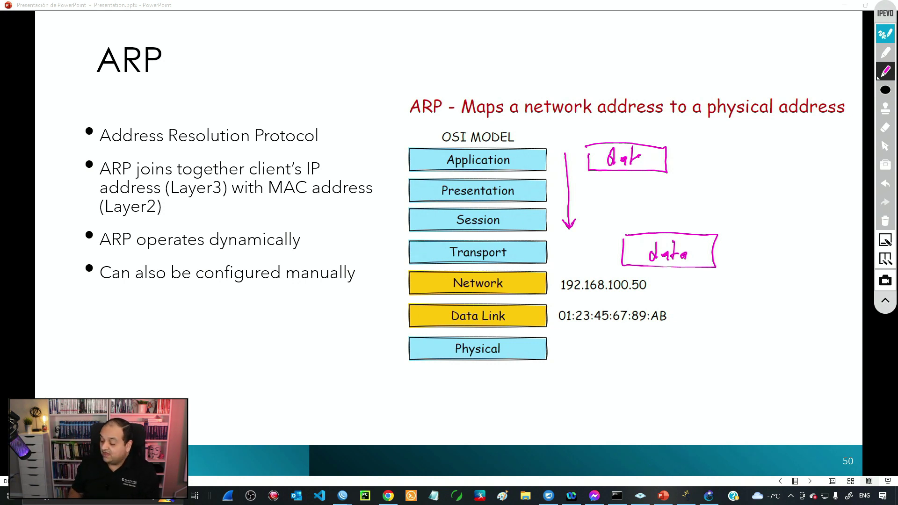
mouse_move(627, 236)
left_mouse_down()
mouse_move(594, 246)
mouse_move(589, 266)
mouse_move(628, 268)
left_mouse_up()
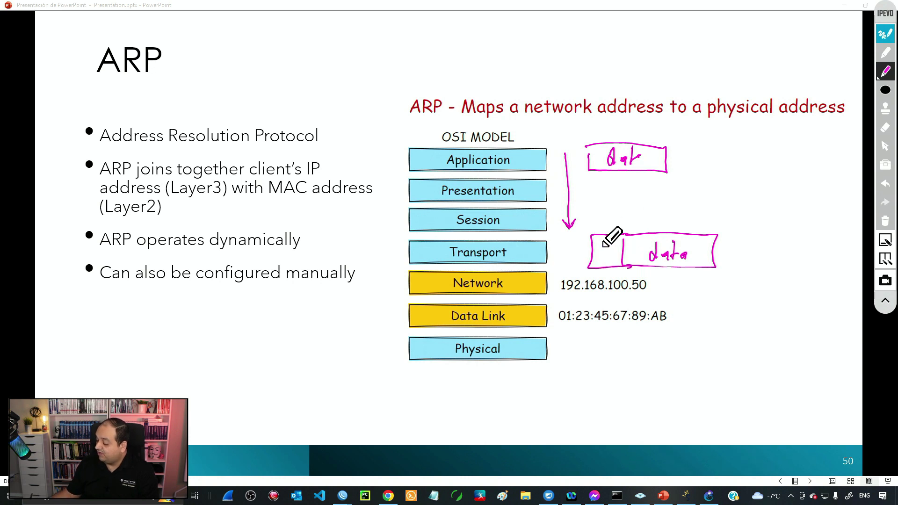
mouse_move(602, 250)
left_mouse_down()
mouse_move(613, 247)
mouse_move(612, 263)
left_mouse_up()
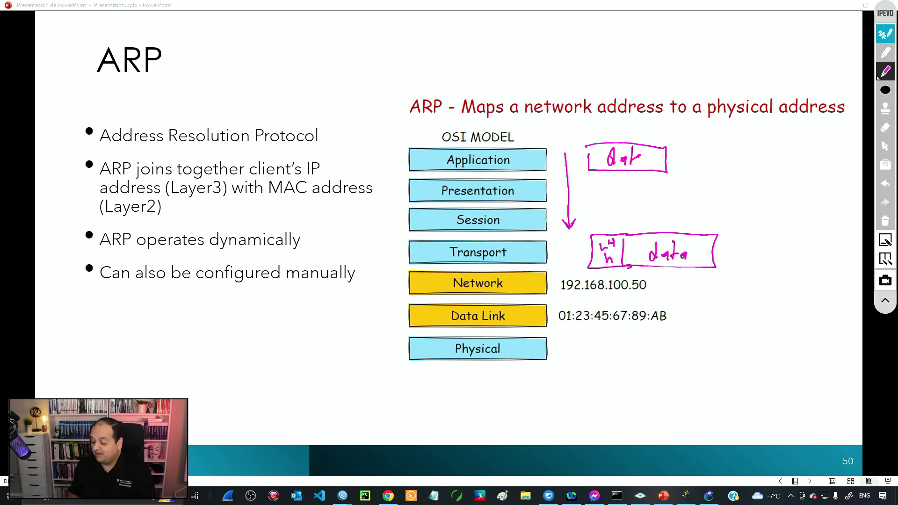
- Sketch the IP packet box, circle MAC 01:23:45:67:89:AB and the ARP title, then clear the ink
mouse_move(698, 274)
left_mouse_down()
mouse_move(697, 291)
mouse_move(816, 290)
mouse_move(786, 268)
mouse_move(700, 268)
mouse_move(705, 290)
mouse_move(713, 284)
left_mouse_up()
mouse_move(718, 275)
left_mouse_down()
mouse_move(715, 283)
mouse_move(745, 280)
mouse_move(738, 285)
mouse_move(749, 290)
mouse_move(796, 280)
left_mouse_up()
left_click_drag(382, 313, 396, 314)
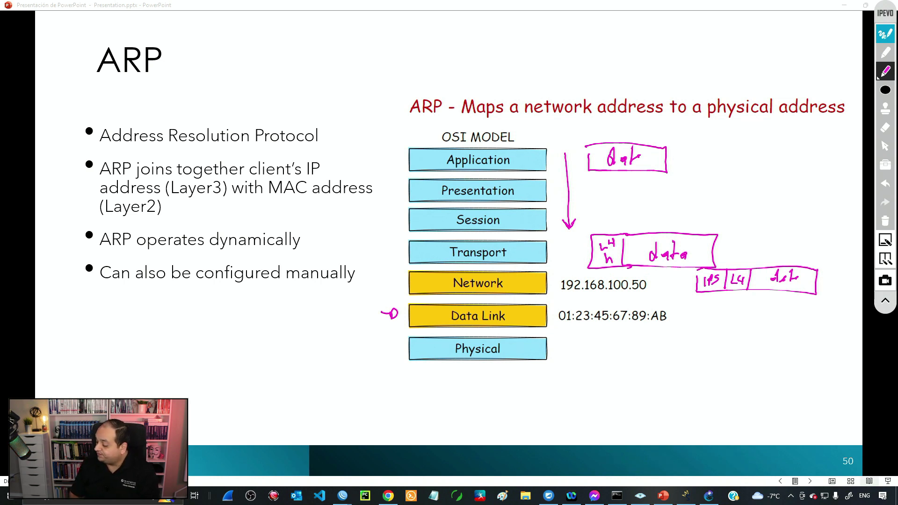
mouse_move(672, 307)
left_mouse_down()
mouse_move(626, 338)
mouse_move(674, 307)
left_mouse_up()
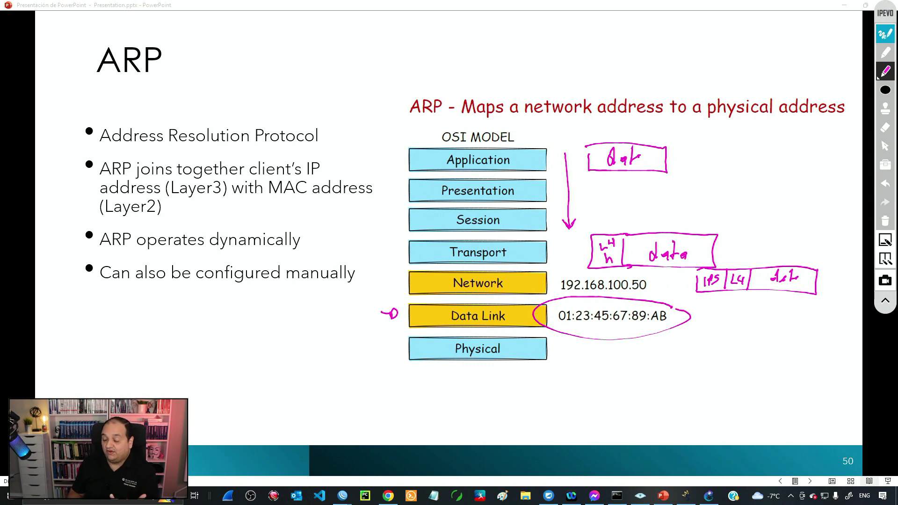
left_click_drag(729, 252, 723, 262)
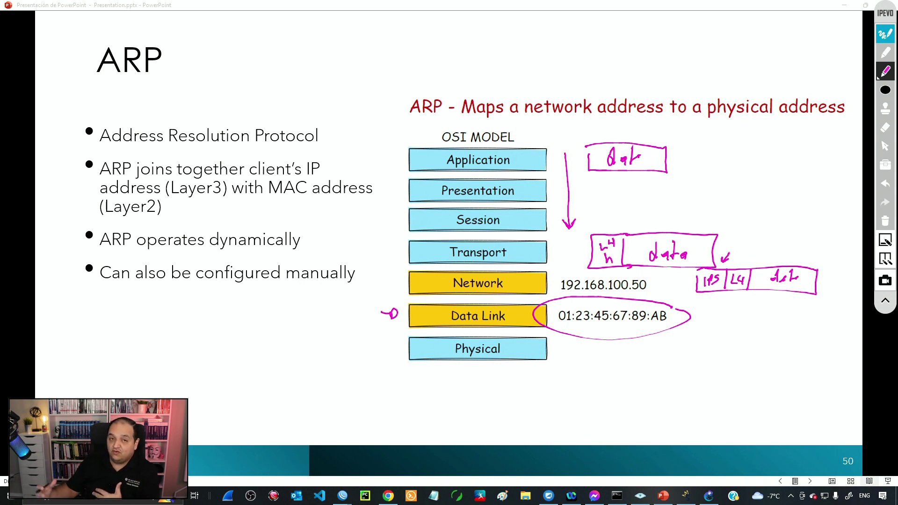
mouse_move(182, 30)
left_mouse_down()
mouse_move(108, 26)
mouse_move(69, 76)
mouse_move(198, 92)
mouse_move(203, 36)
mouse_move(164, 21)
left_mouse_up()
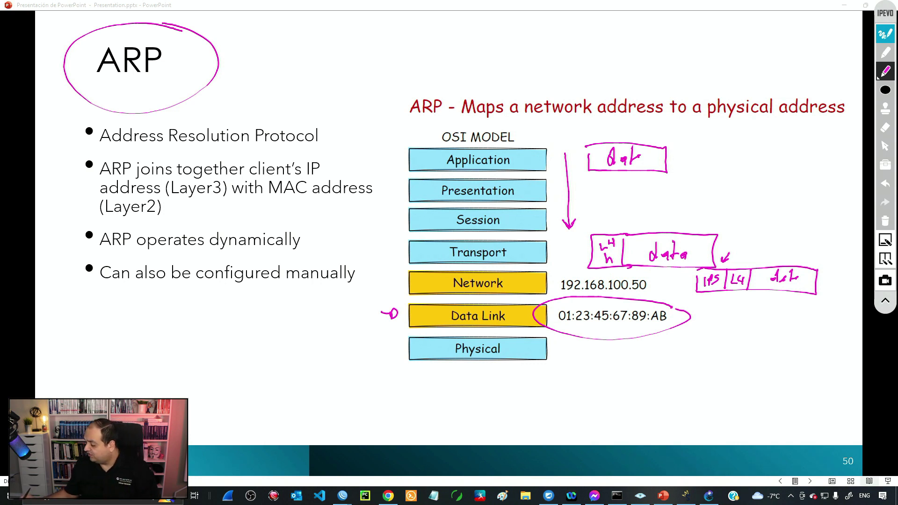
left_click(885, 221)
- Collapse the annotation toolbar, move to slide 51 'HOW ARP WORKS?', and re-enable the pen
left_click(885, 34)
key("Right")
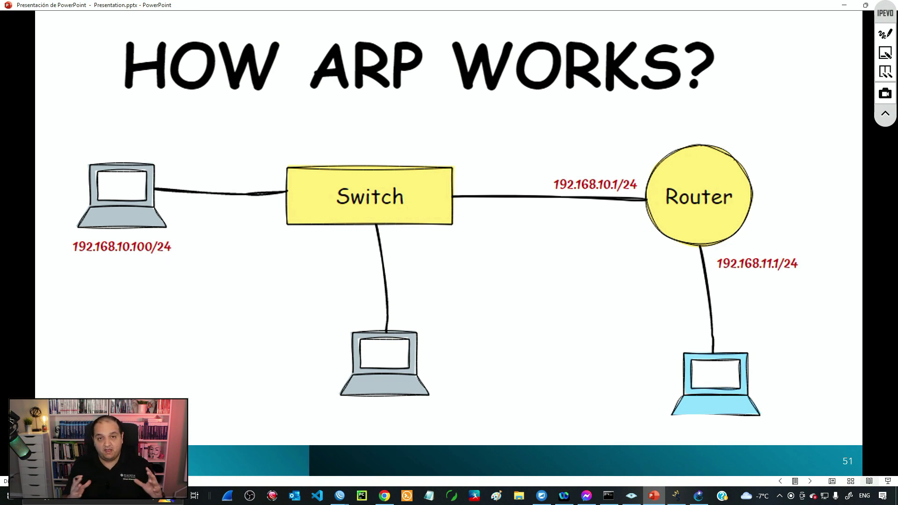
key("Left")
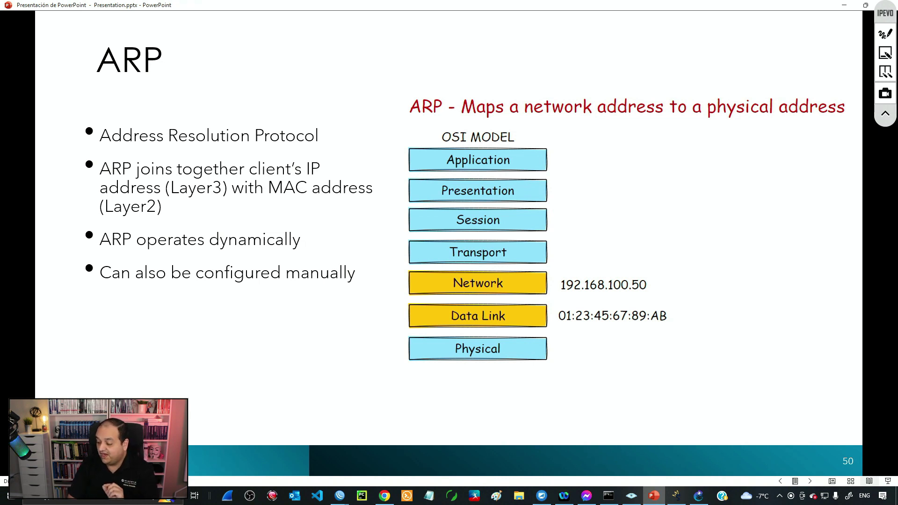
key("Right")
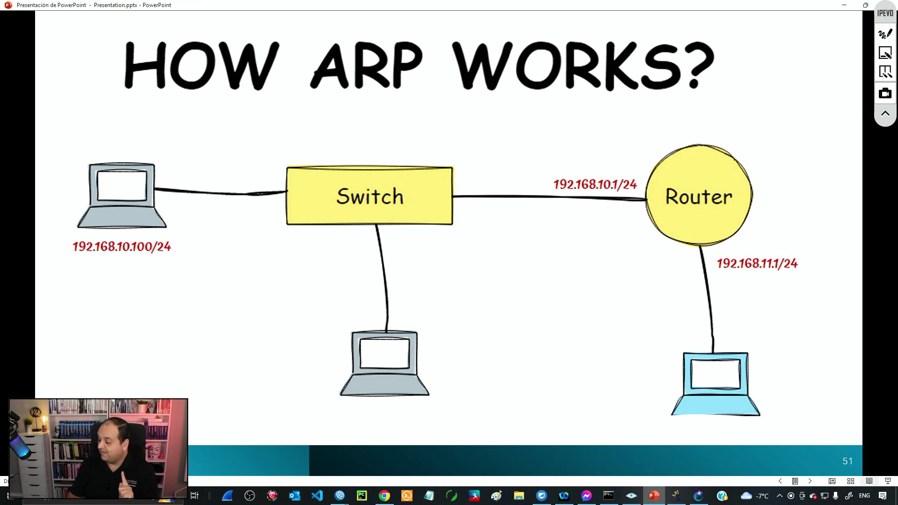
left_click(886, 34)
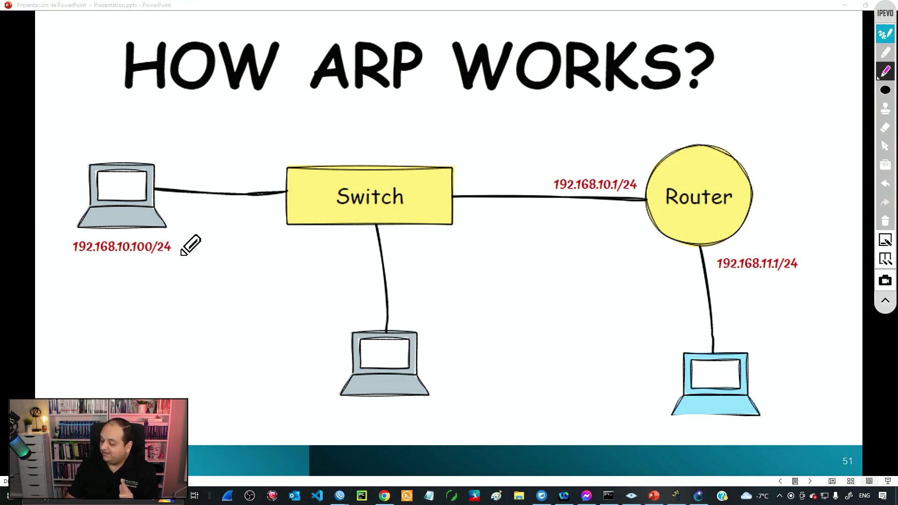
- Underline the left laptop's 192.168.10.100/24 with an IP note, and box OS above it
left_click(79, 257)
mouse_move(78, 257)
left_mouse_down()
mouse_move(147, 254)
mouse_move(119, 268)
mouse_move(170, 257)
mouse_move(156, 274)
mouse_move(183, 276)
left_mouse_up()
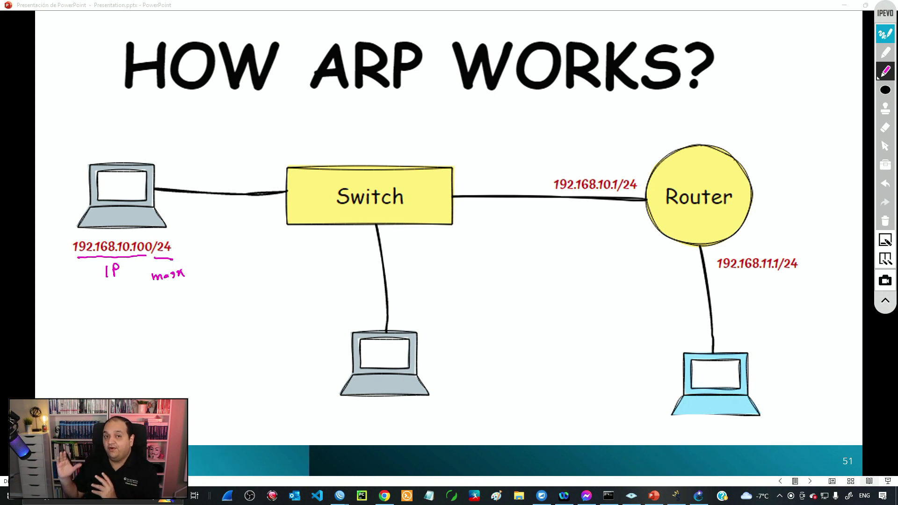
mouse_move(111, 139)
left_mouse_down()
mouse_move(111, 155)
mouse_move(130, 152)
mouse_move(123, 156)
left_mouse_up()
mouse_move(104, 134)
left_mouse_down()
mouse_move(143, 149)
mouse_move(105, 164)
mouse_move(102, 135)
left_mouse_up()
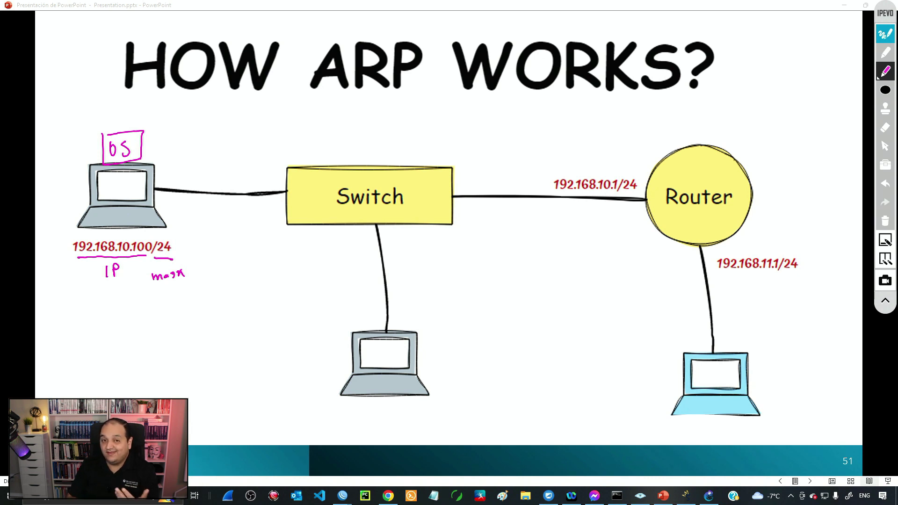
- Box the IP/mask notes and draw arrows down to an 'Anding' label and the result
mouse_move(60, 233)
left_mouse_down()
mouse_move(60, 295)
mouse_move(201, 296)
mouse_move(152, 218)
mouse_move(55, 225)
left_mouse_up()
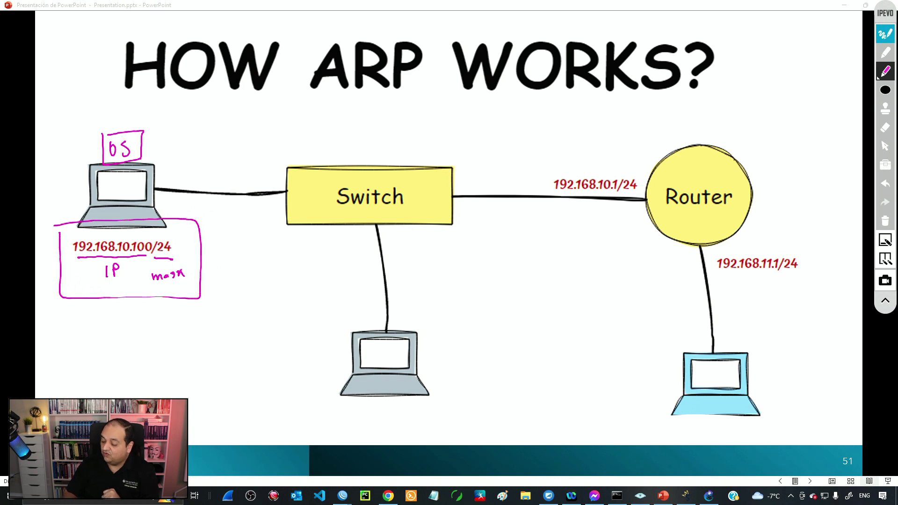
mouse_move(123, 286)
left_mouse_down()
mouse_move(123, 306)
mouse_move(128, 299)
left_mouse_up()
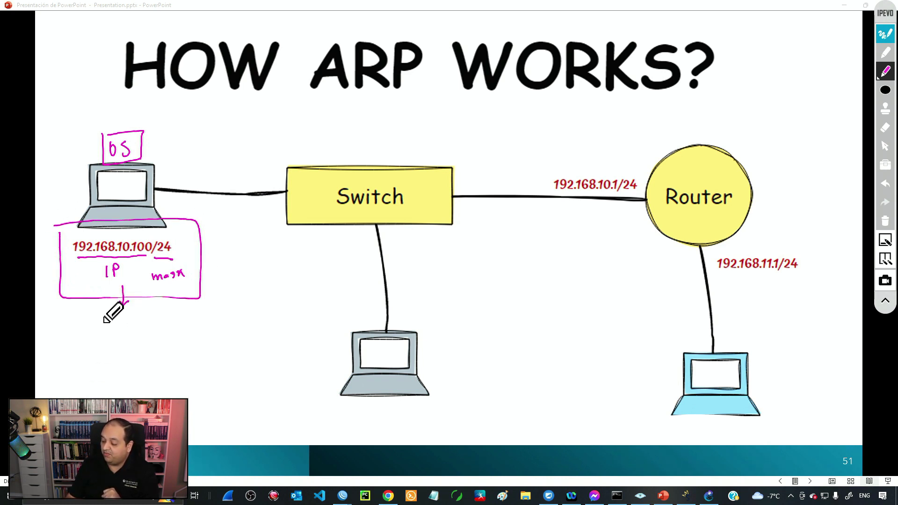
mouse_move(98, 336)
left_mouse_down()
mouse_move(125, 330)
mouse_move(132, 344)
left_mouse_up()
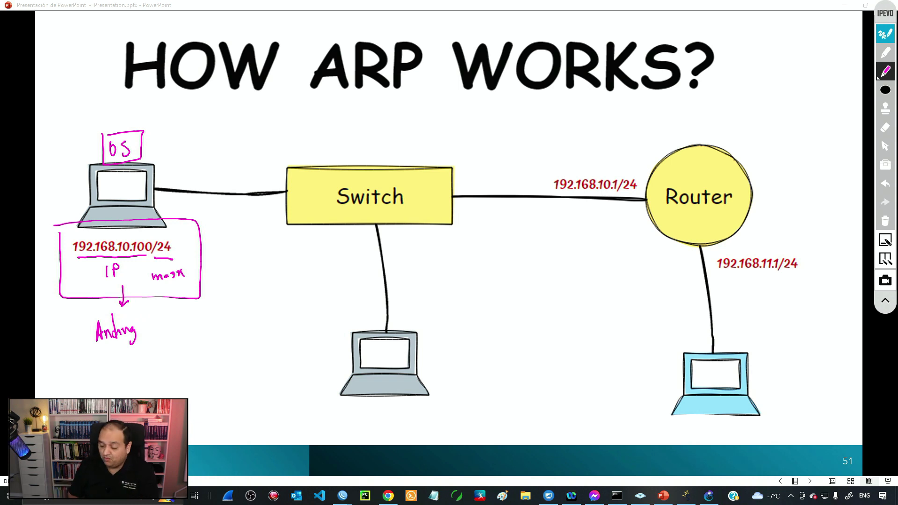
mouse_move(120, 341)
left_mouse_down()
mouse_move(120, 364)
mouse_move(127, 355)
left_mouse_up()
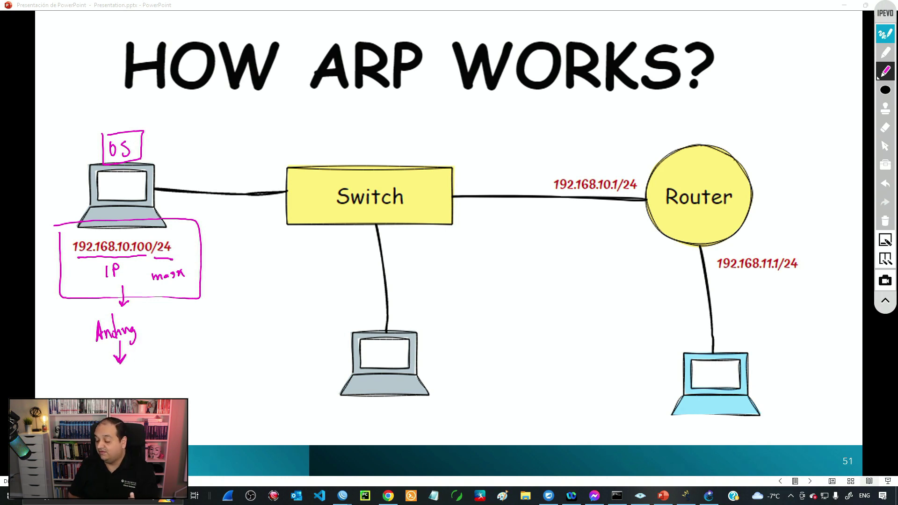
mouse_move(75, 377)
left_mouse_down()
mouse_move(77, 395)
mouse_move(85, 383)
mouse_move(115, 387)
mouse_move(127, 370)
mouse_move(161, 382)
mouse_move(180, 357)
mouse_move(181, 385)
mouse_move(189, 373)
mouse_move(182, 389)
mouse_move(57, 373)
mouse_move(154, 358)
mouse_move(205, 369)
mouse_move(205, 404)
left_mouse_up()
- Finish writing the network result 192.168.10.0/24
left_click(103, 393)
left_click(133, 382)
left_click(156, 383)
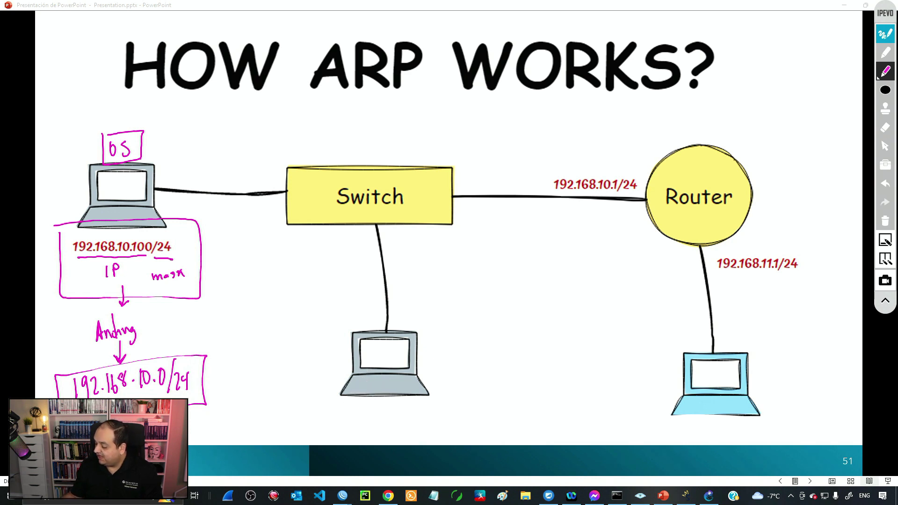
- Write and box 192.168.10.101/24 under the bottom laptop, adding a curved arrow into OS
left_click_drag(342, 407, 352, 423)
left_click_drag(357, 409, 373, 421)
left_click(364, 419)
mouse_move(383, 405)
left_mouse_down()
mouse_move(380, 418)
mouse_move(387, 408)
mouse_move(399, 419)
left_mouse_up()
left_click(395, 412)
mouse_move(405, 405)
left_mouse_down()
mouse_move(416, 420)
mouse_move(421, 406)
mouse_move(433, 420)
left_mouse_up()
left_click(410, 414)
left_click_drag(439, 408, 451, 423)
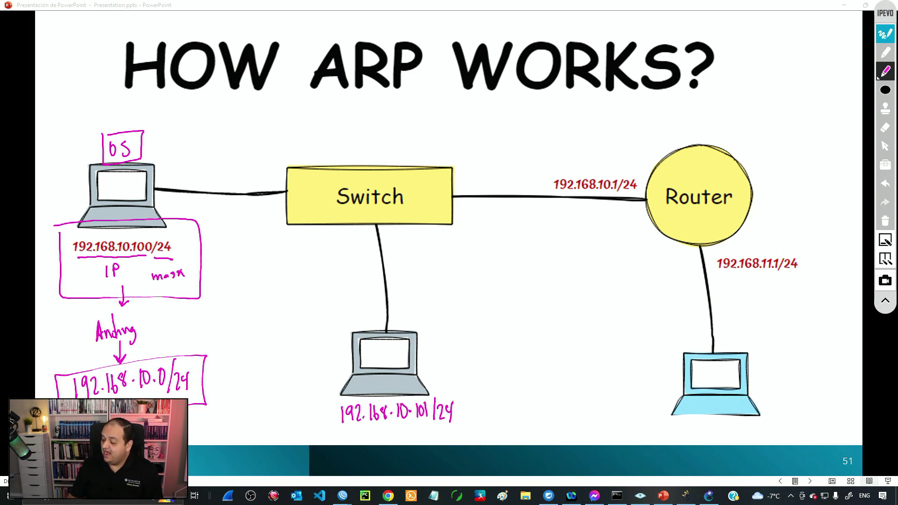
mouse_move(93, 109)
left_mouse_down()
mouse_move(111, 127)
mouse_move(115, 120)
left_mouse_up()
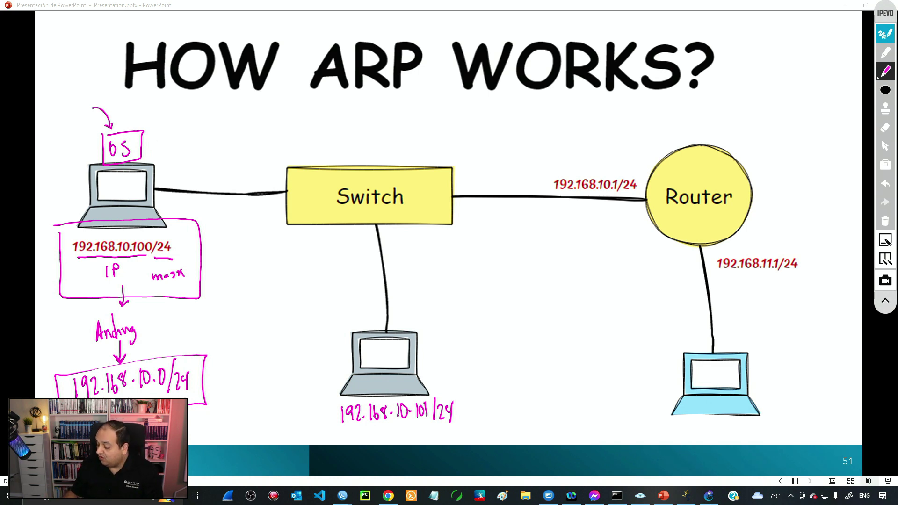
mouse_move(339, 431)
left_mouse_down()
mouse_move(468, 432)
mouse_move(456, 391)
mouse_move(364, 390)
mouse_move(336, 438)
left_mouse_up()
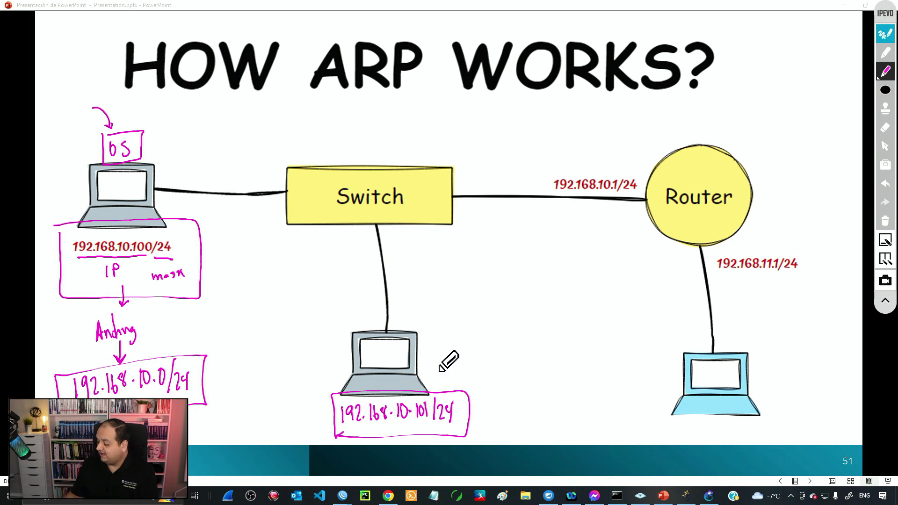
- Sketch a packet box above the left laptop with src 10.100 and a dst field
mouse_move(171, 115)
left_mouse_down()
mouse_move(168, 153)
mouse_move(335, 163)
mouse_move(309, 100)
mouse_move(174, 98)
mouse_move(171, 112)
mouse_move(184, 125)
mouse_move(196, 116)
left_mouse_up()
left_click_drag(205, 114, 183, 149)
mouse_move(189, 138)
left_mouse_down()
mouse_move(196, 149)
mouse_move(208, 139)
left_mouse_up()
left_click(193, 146)
mouse_move(217, 106)
left_mouse_down()
mouse_move(217, 159)
mouse_move(234, 127)
left_mouse_up()
mouse_move(240, 114)
left_mouse_down()
mouse_move(227, 153)
mouse_move(248, 144)
mouse_move(254, 152)
left_mouse_up()
- Complete dst 10.101, add L4 and data fields, and prepend an L2 header box
left_click(237, 151)
left_click_drag(269, 109, 270, 167)
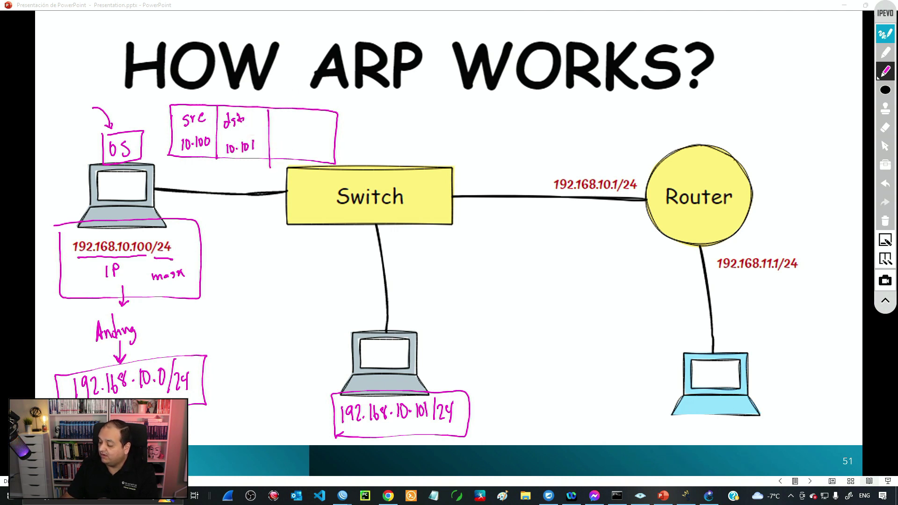
mouse_move(278, 123)
left_mouse_down()
mouse_move(286, 139)
mouse_move(293, 133)
left_mouse_up()
mouse_move(290, 125)
left_mouse_down()
mouse_move(295, 161)
mouse_move(309, 151)
left_mouse_up()
mouse_move(314, 115)
left_mouse_down()
mouse_move(313, 149)
mouse_move(323, 140)
left_mouse_up()
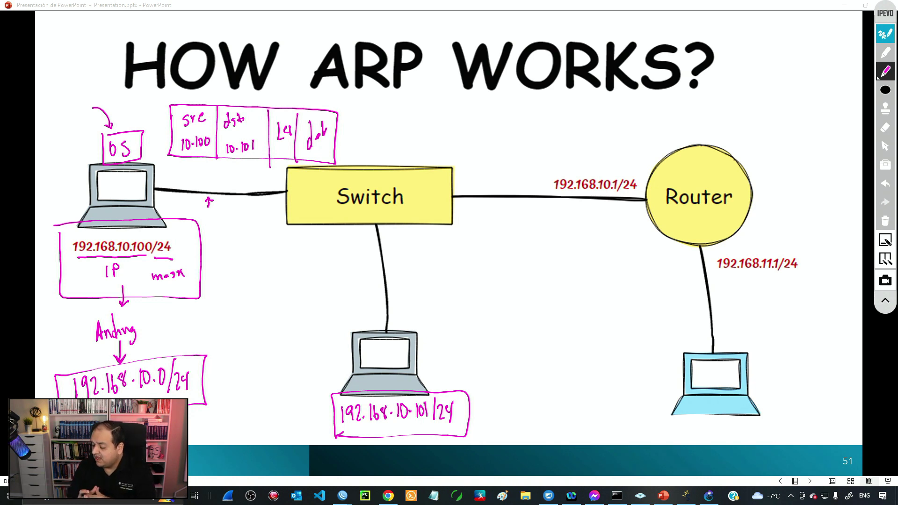
mouse_move(171, 101)
left_mouse_down()
mouse_move(138, 138)
mouse_move(171, 154)
left_mouse_up()
left_click_drag(146, 105, 158, 117)
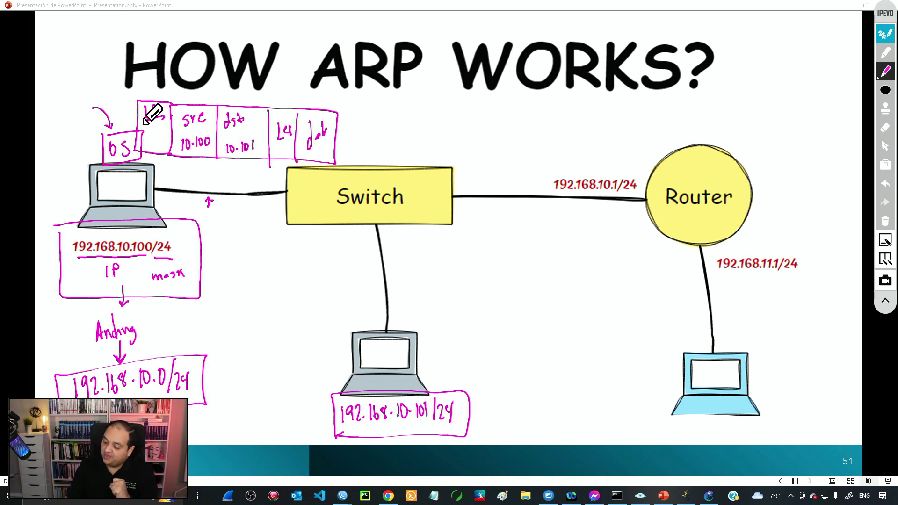
- Arrow the laptops' ports, box the AA MAC label, and tick the L2, src and dst fields
mouse_move(140, 125)
left_mouse_down()
mouse_move(167, 123)
mouse_move(143, 135)
mouse_move(153, 137)
left_mouse_up()
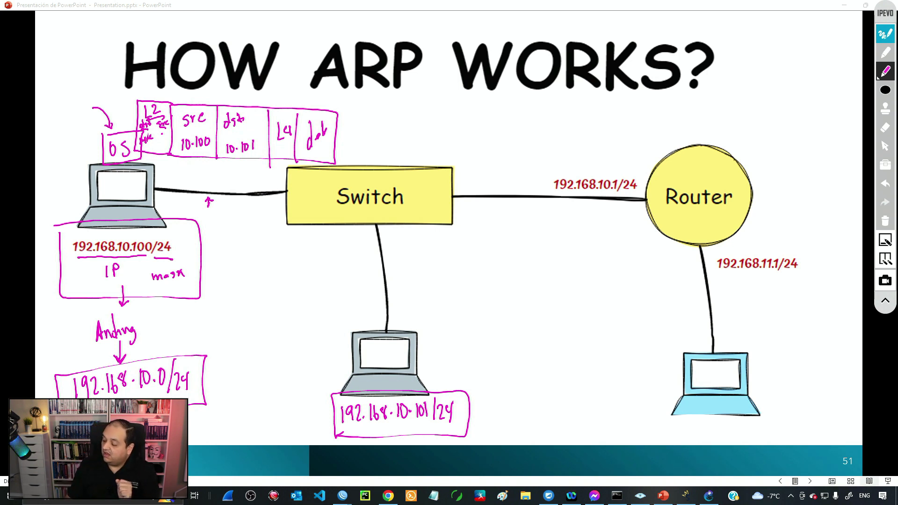
left_click_drag(57, 173, 72, 181)
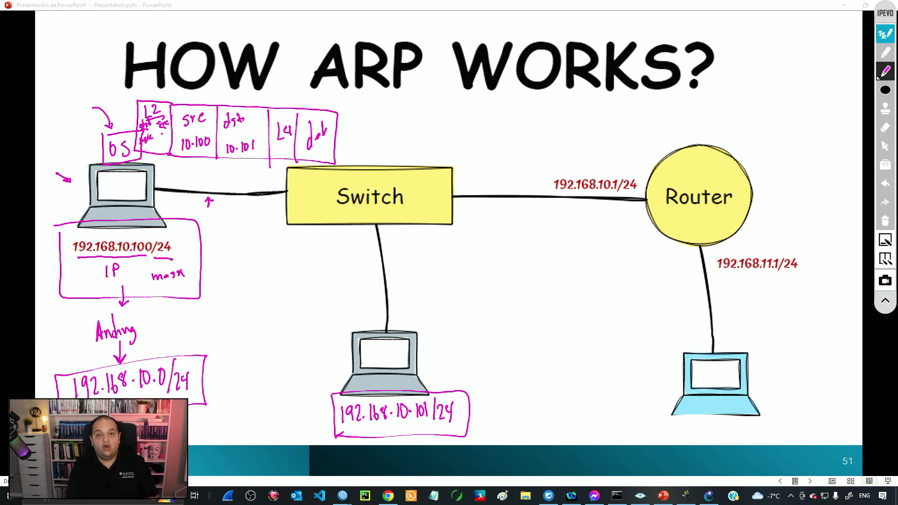
mouse_move(162, 175)
left_mouse_down()
mouse_move(158, 182)
mouse_move(176, 179)
left_mouse_up()
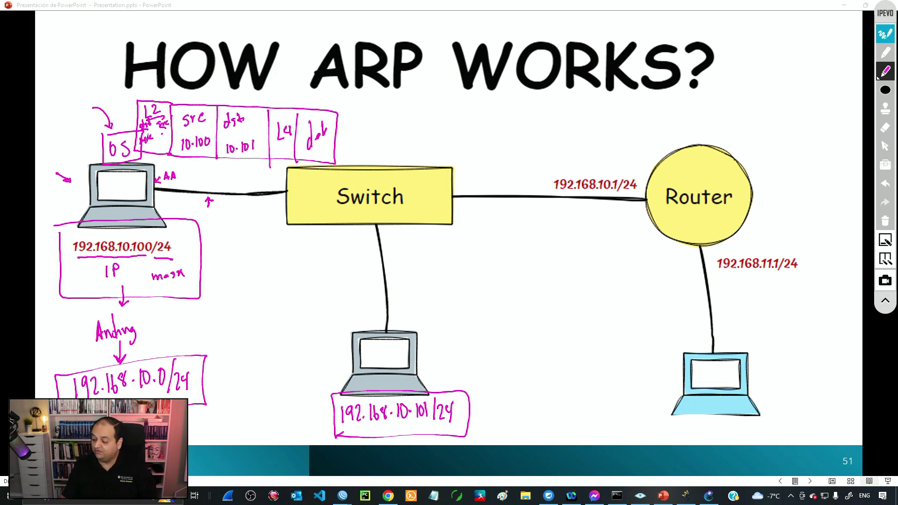
mouse_move(181, 165)
left_mouse_down()
mouse_move(175, 183)
mouse_move(162, 164)
left_mouse_up()
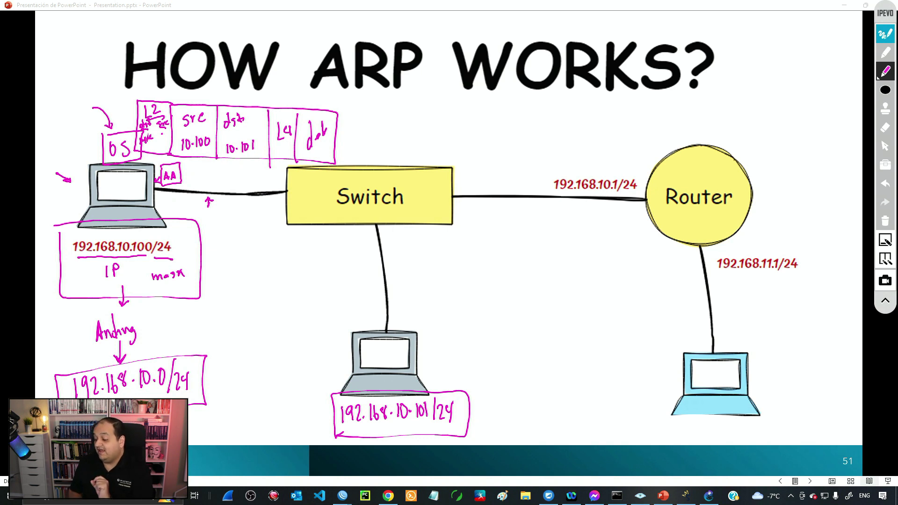
mouse_move(401, 317)
left_mouse_down()
mouse_move(390, 321)
mouse_move(416, 314)
left_mouse_up()
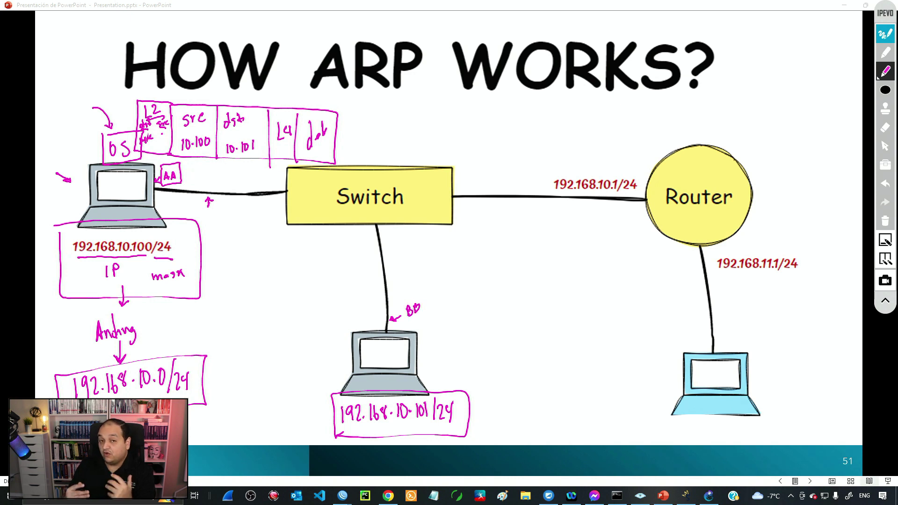
mouse_move(201, 96)
left_mouse_down()
mouse_move(216, 84)
mouse_move(257, 86)
left_mouse_up()
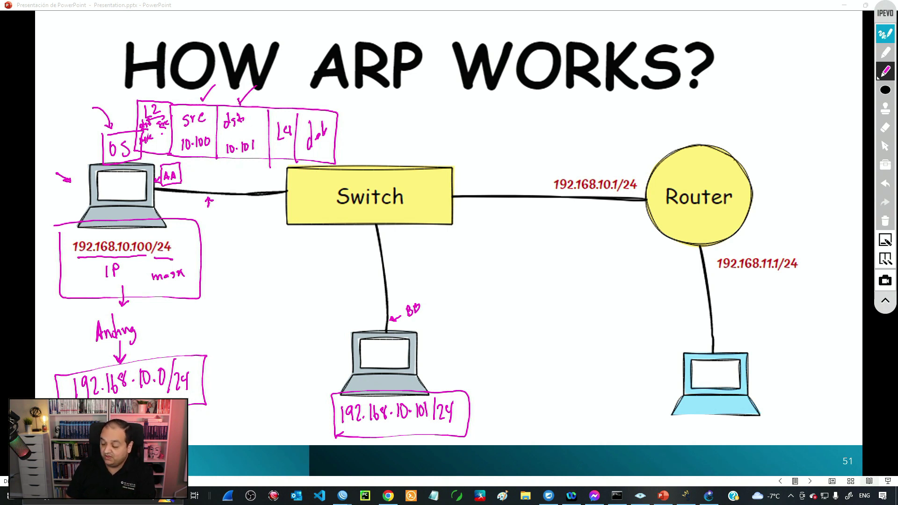
left_click_drag(162, 134, 173, 128)
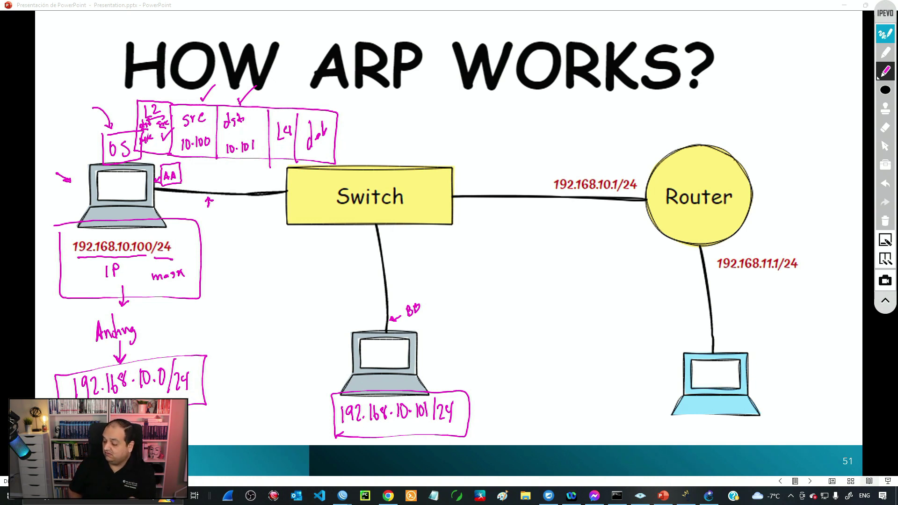
- Box the BB MAC label and mark it with a question mark
mouse_move(380, 311)
left_mouse_down()
mouse_move(421, 287)
mouse_move(436, 299)
mouse_move(402, 327)
mouse_move(379, 312)
left_mouse_up()
left_click_drag(447, 280, 449, 291)
left_click(454, 302)
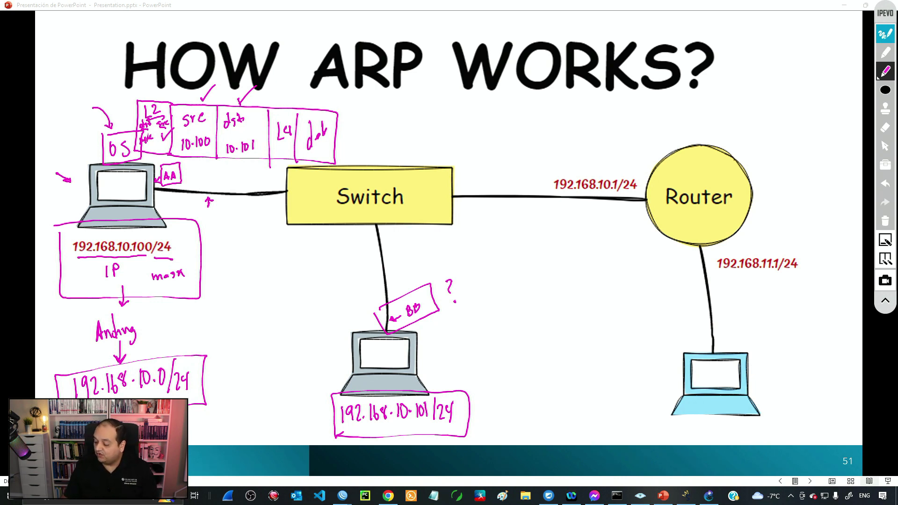
- Draw an arrow from the left laptop to the Switch labelled 'ARP Request'
left_click_drag(174, 209, 295, 226)
left_click_drag(291, 221, 292, 230)
left_click_drag(217, 248, 237, 244)
left_click_drag(239, 245, 243, 235)
left_click_drag(265, 250, 314, 243)
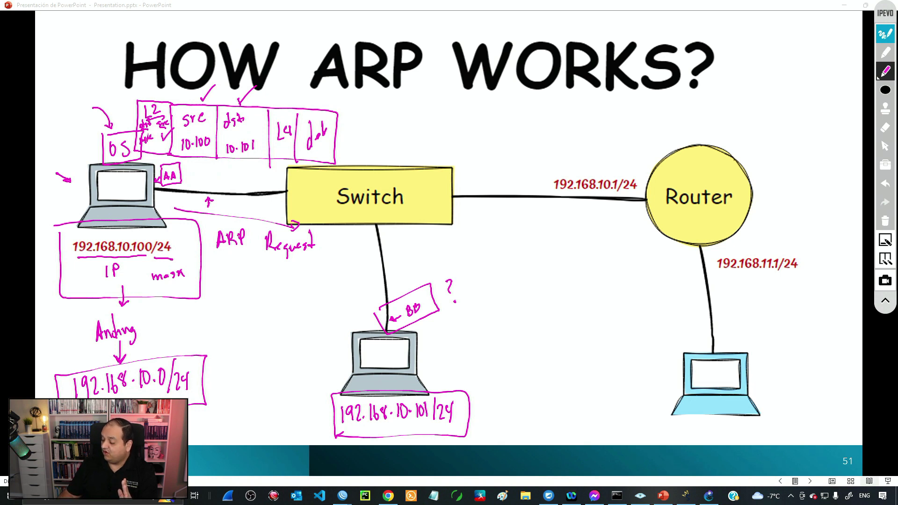
- Sweep a broadcast curve and sketch arrows to extra host boxes 102 and 103
mouse_move(480, 454)
left_mouse_down()
mouse_move(517, 430)
mouse_move(618, 287)
mouse_move(656, 167)
mouse_move(569, 102)
mouse_move(344, 53)
mouse_move(98, 84)
mouse_move(15, 307)
mouse_move(187, 480)
mouse_move(486, 465)
left_mouse_up()
mouse_move(421, 213)
left_mouse_down()
mouse_move(487, 270)
mouse_move(527, 263)
mouse_move(529, 325)
mouse_move(482, 276)
left_mouse_up()
mouse_move(458, 212)
left_mouse_down()
mouse_move(562, 241)
mouse_move(636, 276)
mouse_move(570, 295)
left_mouse_up()
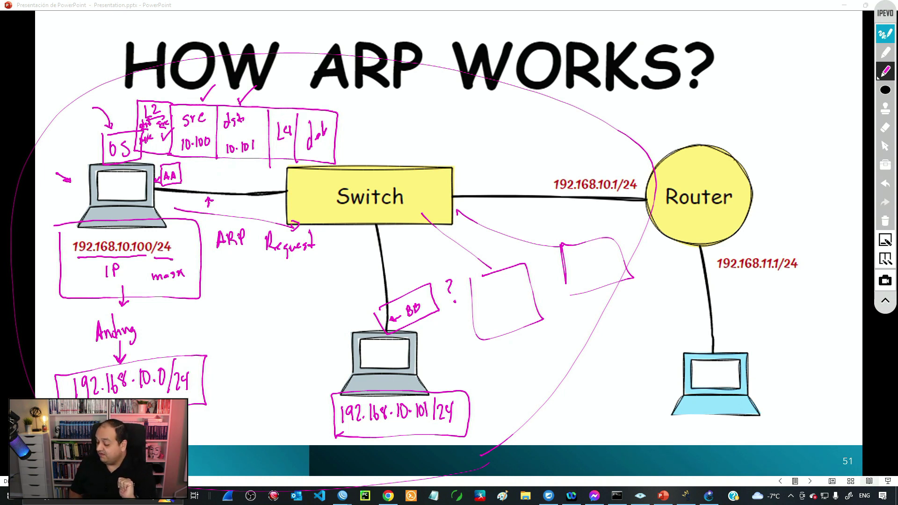
mouse_move(489, 302)
left_mouse_down()
mouse_move(489, 317)
mouse_move(497, 296)
mouse_move(515, 305)
left_mouse_up()
mouse_move(577, 266)
left_mouse_down()
mouse_move(575, 281)
mouse_move(583, 272)
mouse_move(594, 278)
left_mouse_up()
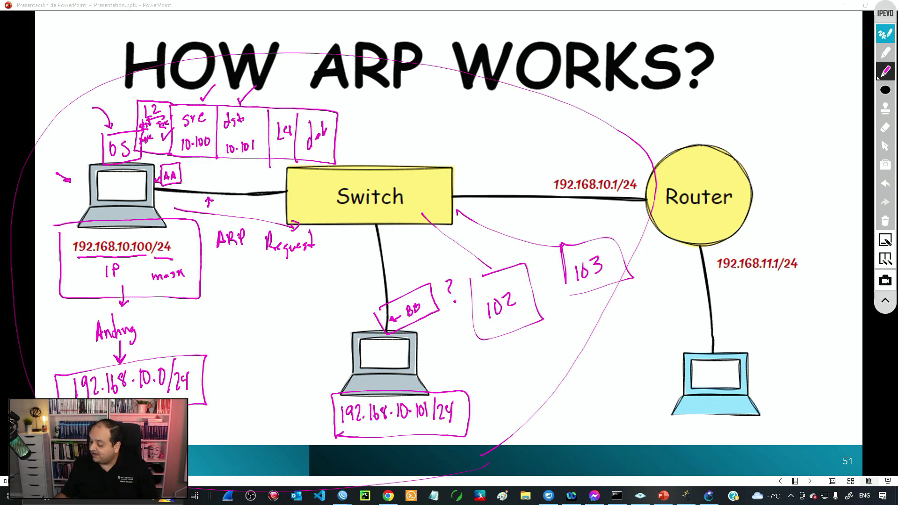
- Cross out both extra hosts and circle the bottom laptop with its address
left_click_drag(503, 255, 478, 272)
left_click_drag(543, 250, 562, 239)
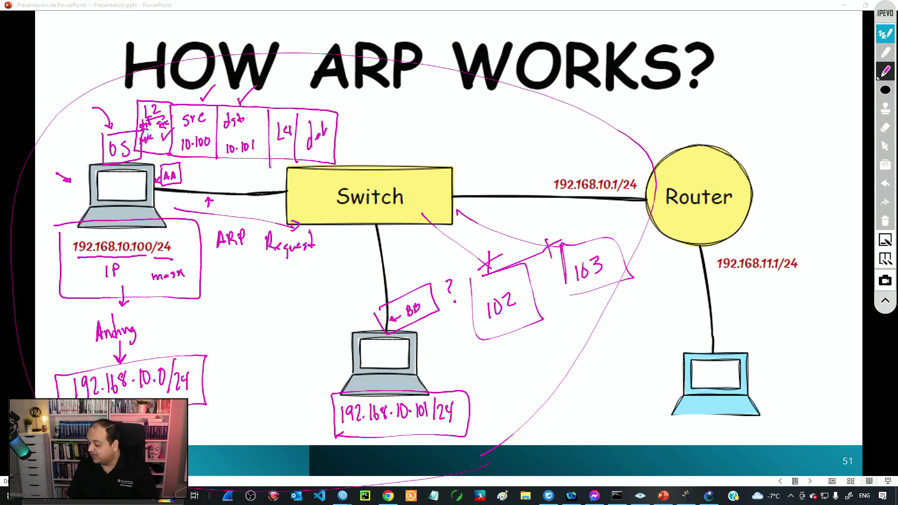
mouse_move(423, 258)
left_mouse_down()
mouse_move(301, 327)
mouse_move(501, 351)
mouse_move(487, 279)
left_mouse_up()
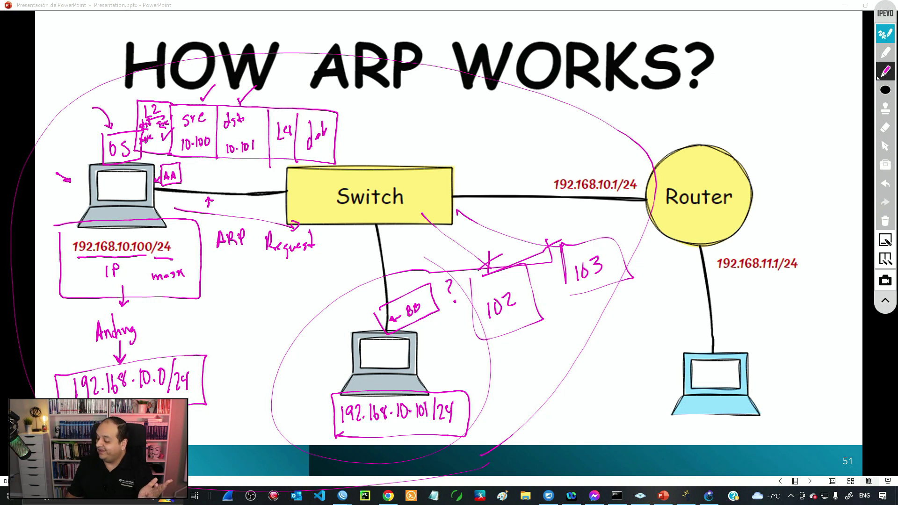
- Draw an 'ARP Reply' arrow and Switch-forwarding arrows, circle Switch, and write MAC on the laptop
mouse_move(372, 330)
left_mouse_down()
mouse_move(280, 264)
mouse_move(290, 261)
left_mouse_up()
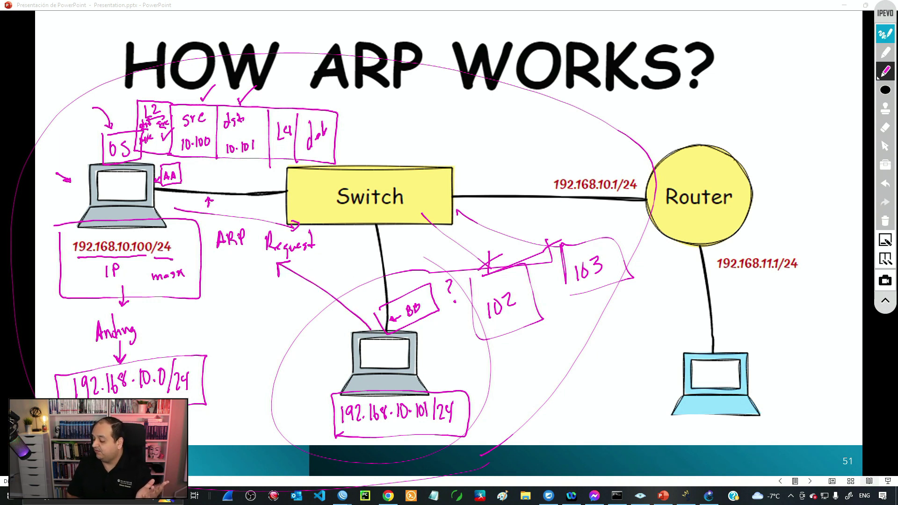
mouse_move(271, 323)
left_mouse_down()
mouse_move(309, 299)
mouse_move(349, 291)
mouse_move(371, 307)
mouse_move(281, 344)
left_mouse_up()
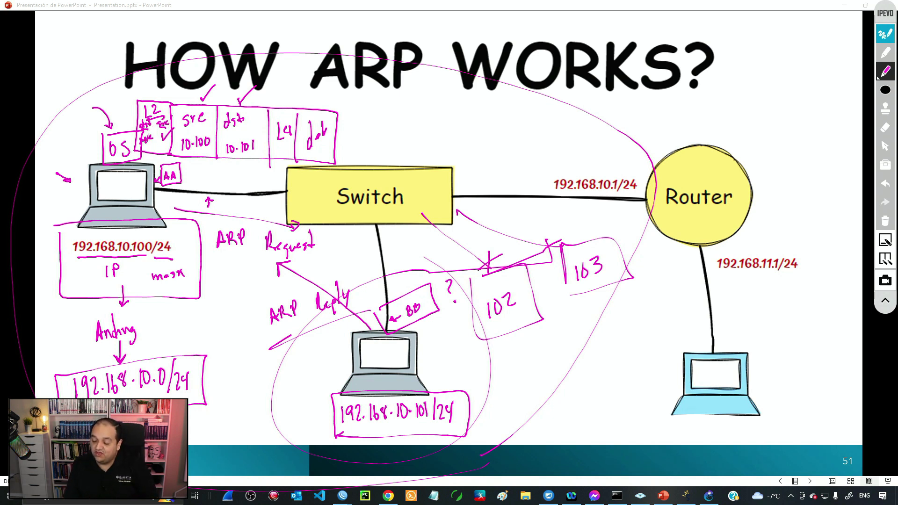
left_click_drag(192, 172, 287, 180)
mouse_move(364, 216)
left_mouse_down()
mouse_move(369, 282)
mouse_move(379, 268)
left_mouse_up()
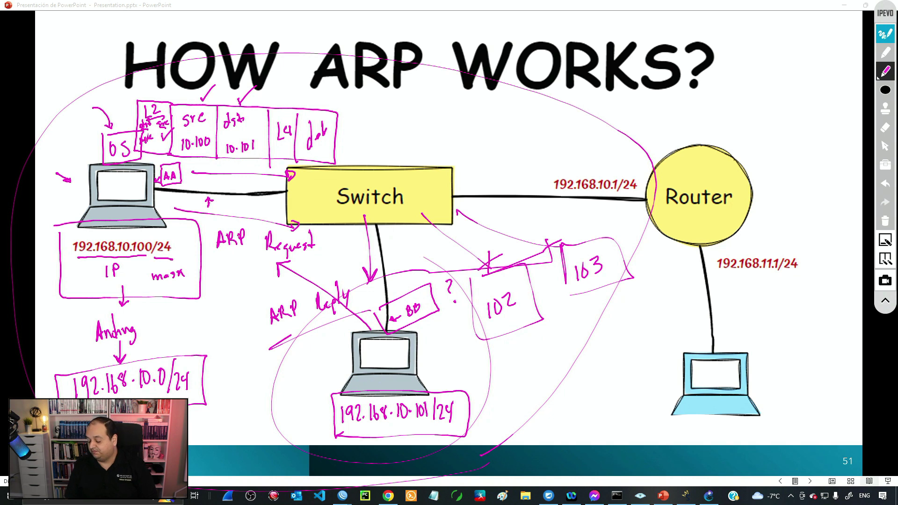
mouse_move(408, 180)
left_mouse_down()
mouse_move(403, 169)
mouse_move(327, 183)
mouse_move(429, 191)
left_mouse_up()
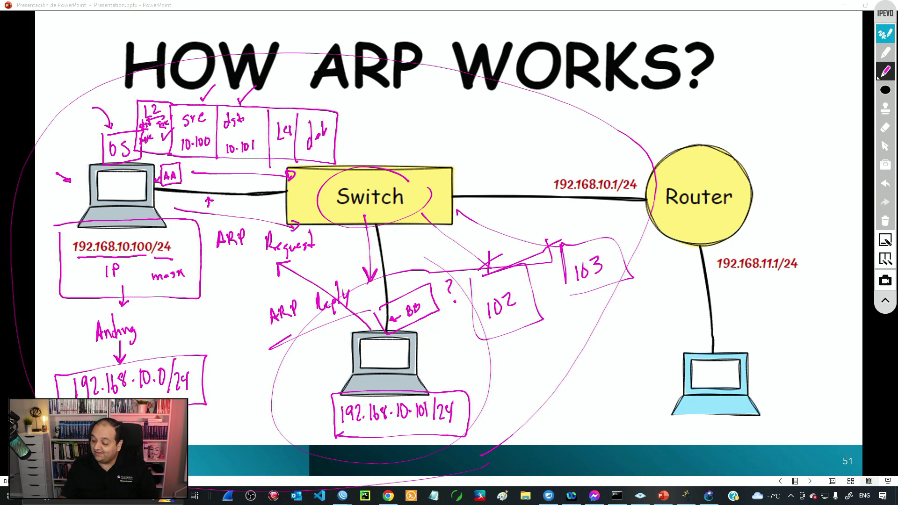
mouse_move(106, 194)
left_mouse_down()
mouse_move(110, 181)
mouse_move(131, 174)
mouse_move(125, 188)
left_mouse_up()
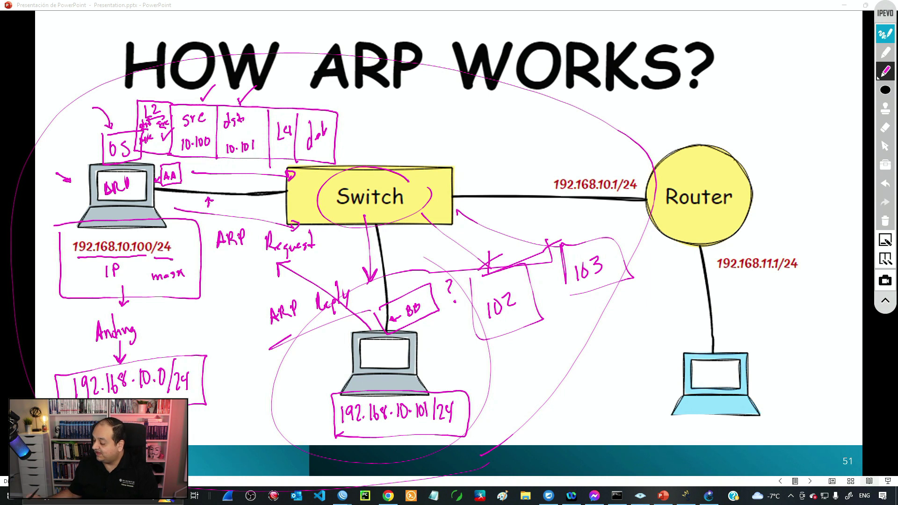
- Clear all ink and write 192.168.10.0/24 below 192.168.10.100/24, underlined
left_click(885, 221)
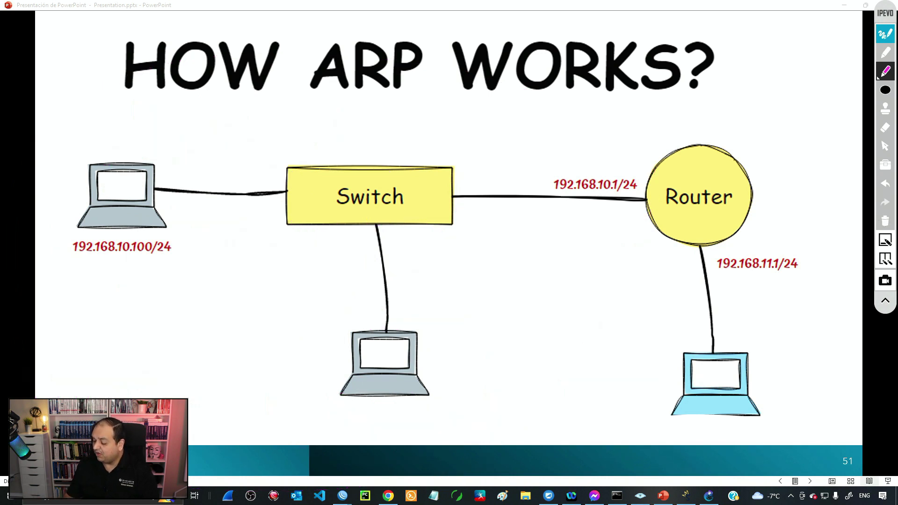
mouse_move(113, 262)
left_mouse_down()
mouse_move(74, 308)
mouse_move(84, 297)
mouse_move(85, 308)
mouse_move(93, 298)
mouse_move(112, 307)
left_mouse_up()
left_click(99, 306)
mouse_move(124, 295)
left_mouse_down()
mouse_move(126, 306)
mouse_move(141, 305)
left_mouse_up()
left_click(132, 303)
left_click_drag(149, 295, 155, 302)
left_click_drag(161, 294, 167, 308)
mouse_move(172, 295)
left_mouse_down()
mouse_move(190, 293)
mouse_move(161, 316)
mouse_move(79, 329)
left_mouse_up()
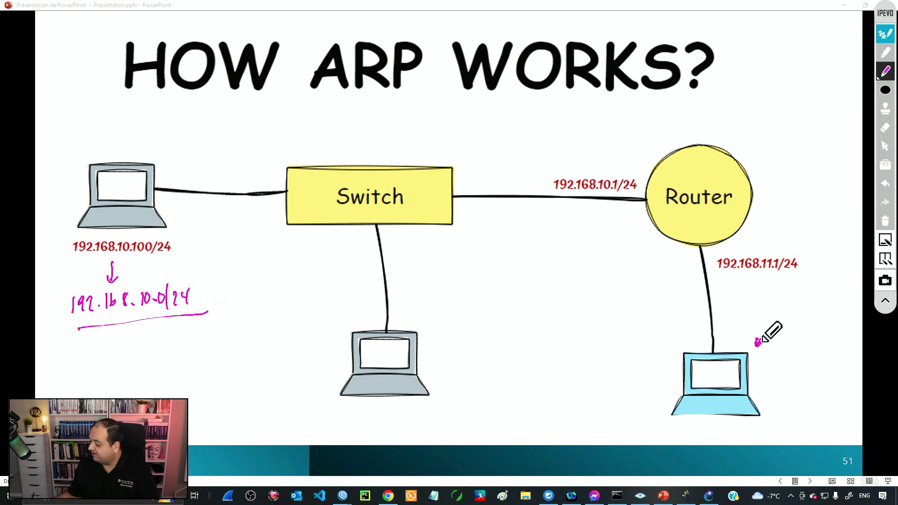
- Circle the router's 192.168.11.1/24 and write an underlined 192.168.11.100 beside the right laptop
mouse_move(803, 255)
left_mouse_down()
mouse_move(824, 253)
mouse_move(774, 240)
left_mouse_up()
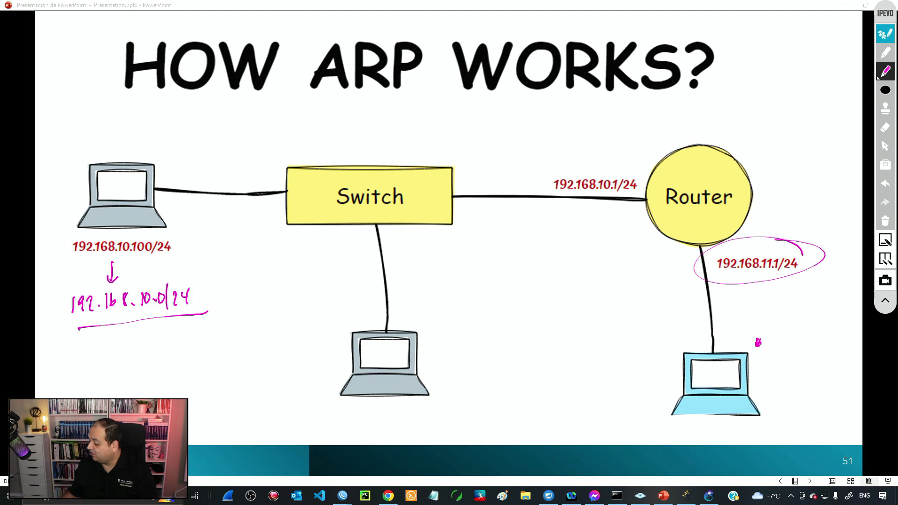
mouse_move(771, 332)
left_mouse_down()
mouse_move(769, 346)
mouse_move(779, 333)
mouse_move(789, 345)
mouse_move(826, 339)
left_mouse_up()
left_click(792, 343)
left_click(821, 338)
left_click_drag(831, 329, 836, 338)
left_click_drag(849, 328, 851, 333)
left_click_drag(855, 327, 856, 332)
left_click_drag(766, 364, 876, 355)
- Sketch a header box with dst 11.100 and src 10.100, and box OS beside the left laptop
mouse_move(149, 125)
left_mouse_down()
mouse_move(370, 144)
mouse_move(362, 110)
mouse_move(145, 111)
mouse_move(168, 125)
left_mouse_up()
left_click_drag(176, 116, 177, 125)
mouse_move(172, 120)
left_mouse_down()
mouse_move(180, 119)
mouse_move(160, 142)
left_mouse_up()
mouse_move(165, 132)
left_mouse_down()
mouse_move(164, 142)
mouse_move(174, 141)
left_mouse_up()
left_click(170, 141)
left_click_drag(180, 131, 186, 141)
left_click_drag(188, 132, 191, 140)
mouse_move(204, 111)
left_mouse_down()
mouse_move(204, 145)
mouse_move(218, 126)
left_mouse_up()
mouse_move(223, 120)
left_mouse_down()
mouse_move(235, 121)
mouse_move(213, 141)
mouse_move(234, 134)
left_mouse_up()
left_click(224, 137)
mouse_move(240, 133)
left_mouse_down()
mouse_move(259, 111)
mouse_move(258, 142)
left_mouse_up()
mouse_move(80, 160)
left_mouse_down()
mouse_move(78, 171)
mouse_move(79, 160)
left_mouse_up()
mouse_move(89, 153)
left_mouse_down()
mouse_move(84, 165)
mouse_move(69, 160)
left_mouse_up()
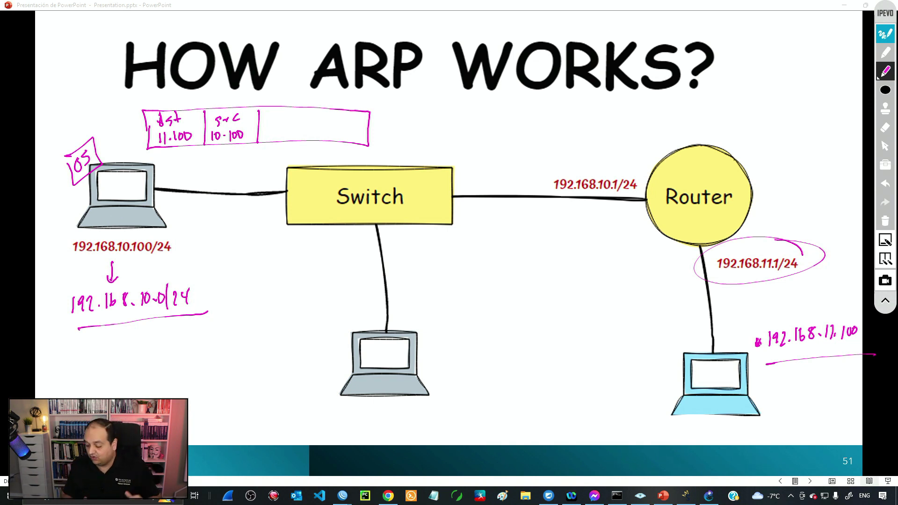
- Circle the 192.168.10.0/24 network, arrow the dst field, and box the router interface and 192.168.10.1/24 label
mouse_move(189, 277)
left_mouse_down()
mouse_move(43, 297)
mouse_move(219, 272)
left_mouse_up()
left_click_drag(191, 92, 192, 106)
left_click_drag(187, 100, 196, 99)
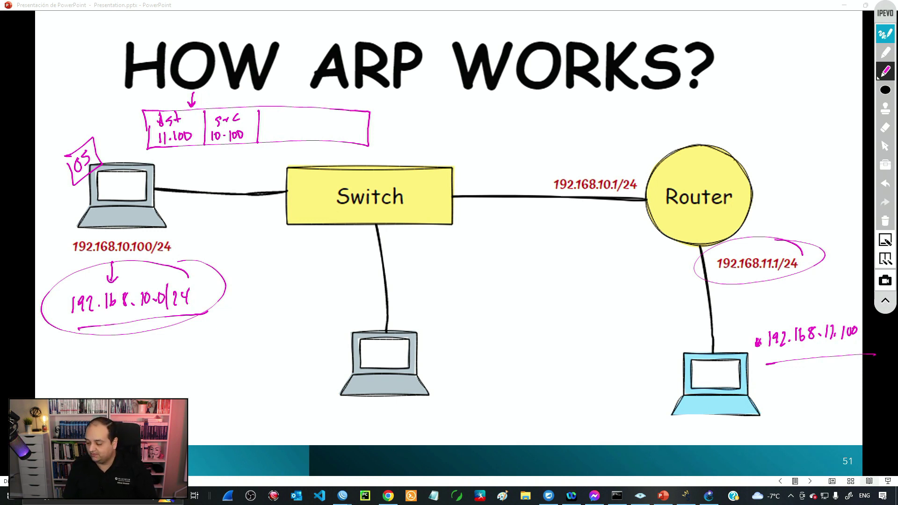
mouse_move(641, 172)
left_mouse_down()
mouse_move(645, 214)
mouse_move(662, 180)
mouse_move(641, 173)
left_mouse_up()
mouse_move(637, 113)
left_mouse_down()
mouse_move(642, 154)
mouse_move(645, 144)
left_mouse_up()
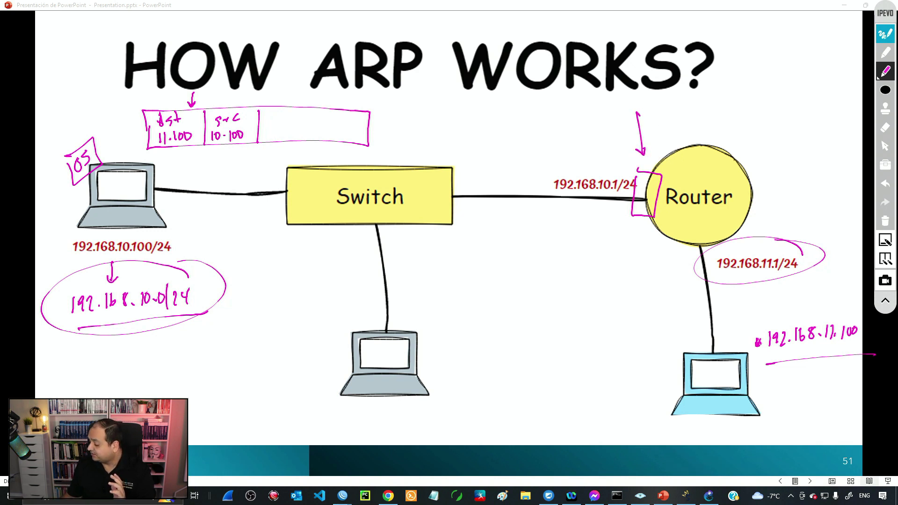
mouse_move(545, 172)
left_mouse_down()
mouse_move(644, 172)
mouse_move(552, 190)
mouse_move(543, 175)
left_mouse_up()
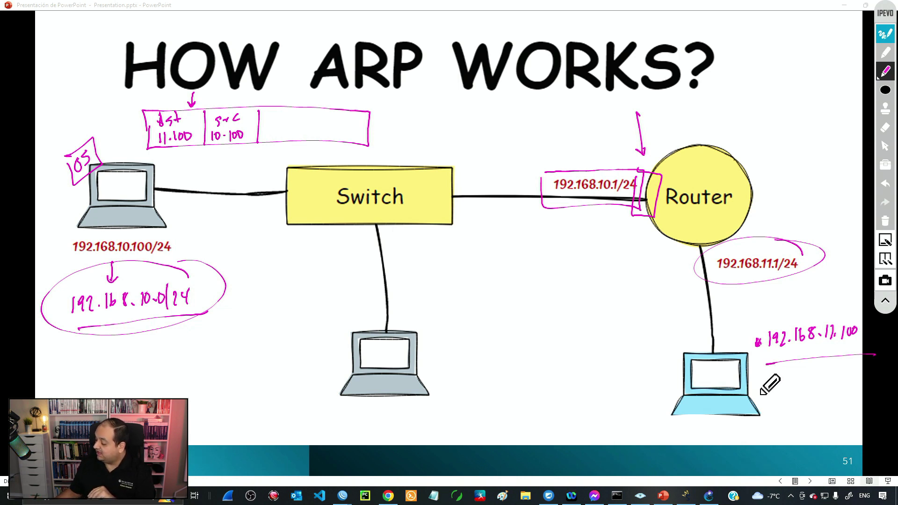
- Draw arrows from the packet to the Router and on to the right laptop, circle the sender's port, and label the router MAC CC
mouse_move(356, 127)
left_mouse_down()
mouse_move(516, 109)
mouse_move(634, 157)
left_mouse_up()
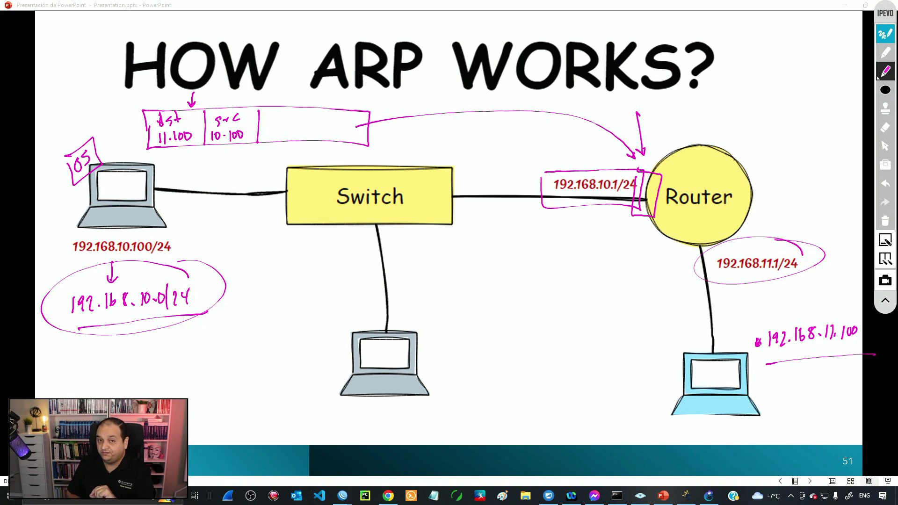
mouse_move(684, 252)
left_mouse_down()
mouse_move(700, 319)
mouse_move(704, 310)
left_mouse_up()
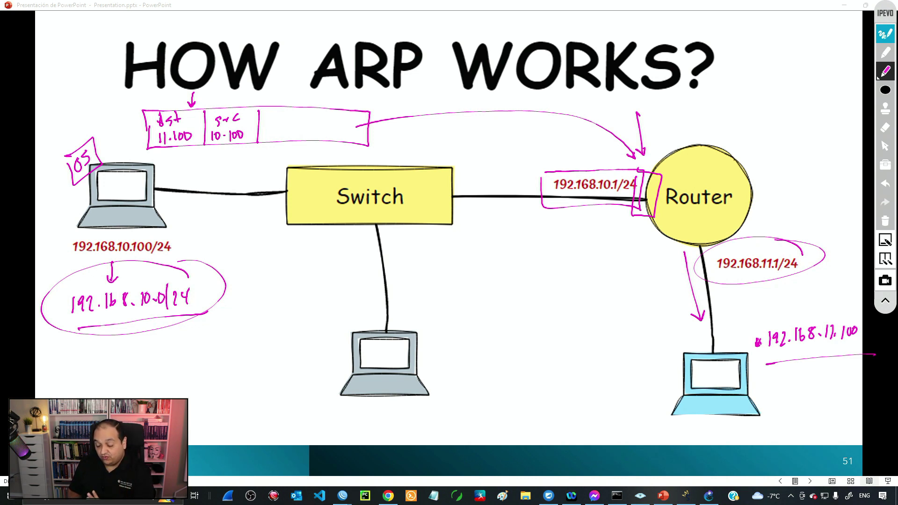
left_click_drag(159, 178, 195, 171)
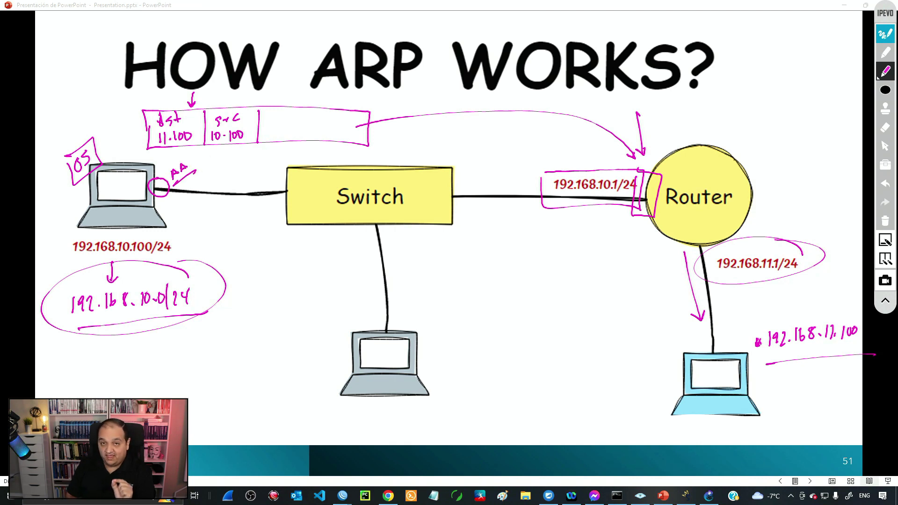
left_click_drag(632, 226, 630, 236)
left_click_drag(641, 226, 649, 240)
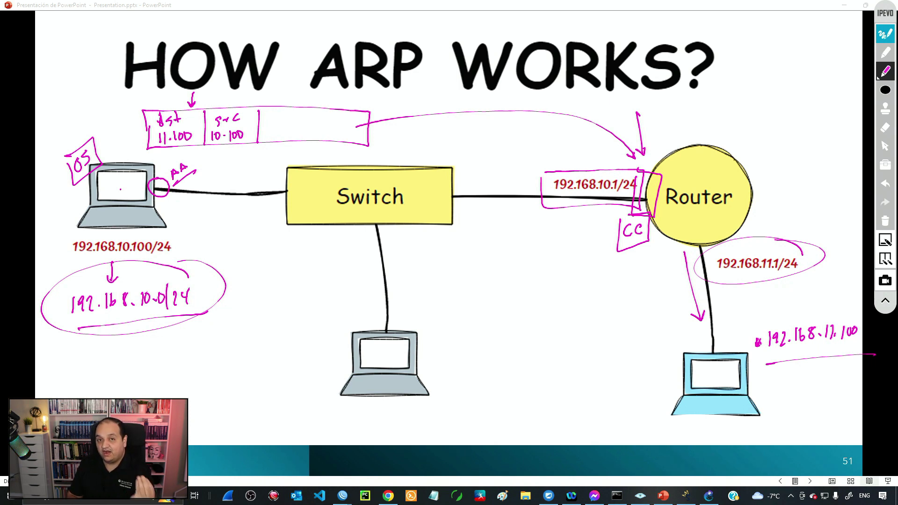
- Draw an L2 box before the frame header with a down arrow and write the DST/SRC field labels
left_click_drag(98, 93, 106, 107)
left_click_drag(109, 95, 121, 106)
left_click_drag(144, 111, 163, 157)
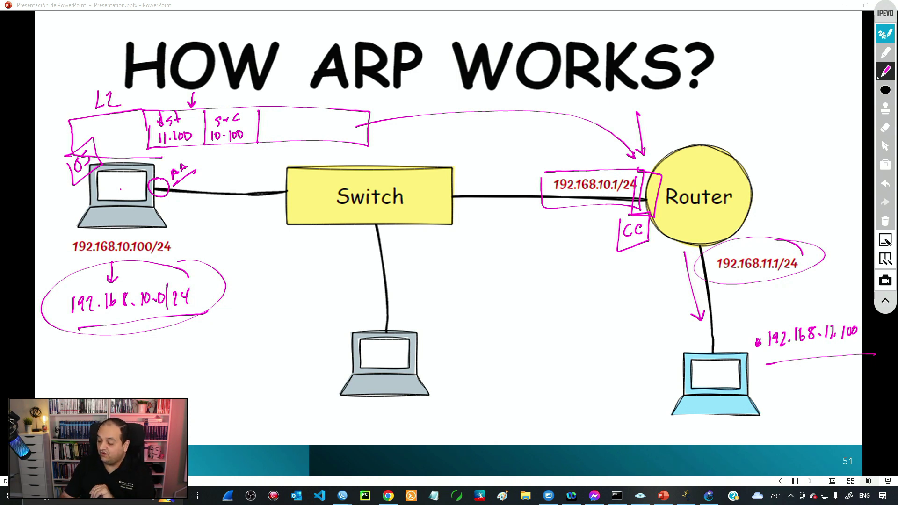
left_click_drag(113, 73, 112, 83)
left_click_drag(109, 80, 115, 78)
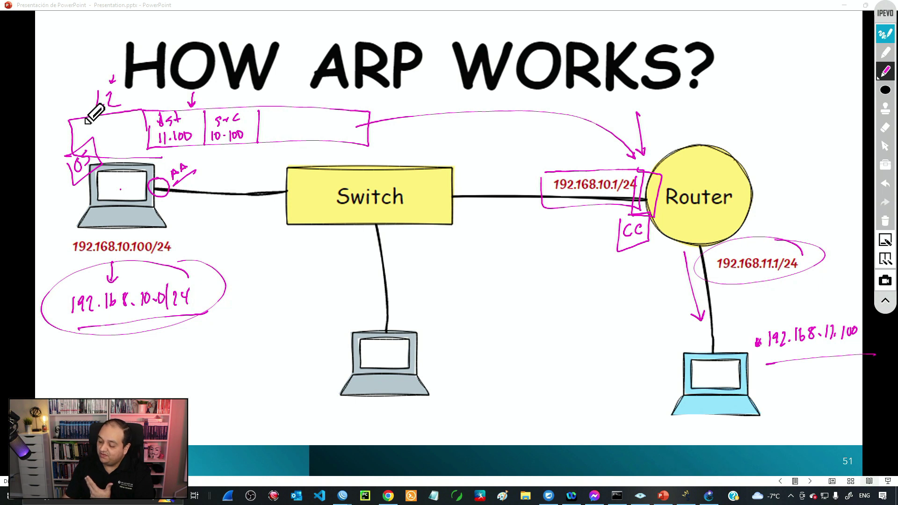
mouse_move(82, 123)
left_mouse_down()
mouse_move(100, 125)
mouse_move(87, 142)
left_mouse_up()
mouse_move(97, 135)
left_mouse_down()
mouse_move(93, 142)
mouse_move(129, 120)
mouse_move(139, 139)
left_mouse_up()
left_click(132, 120)
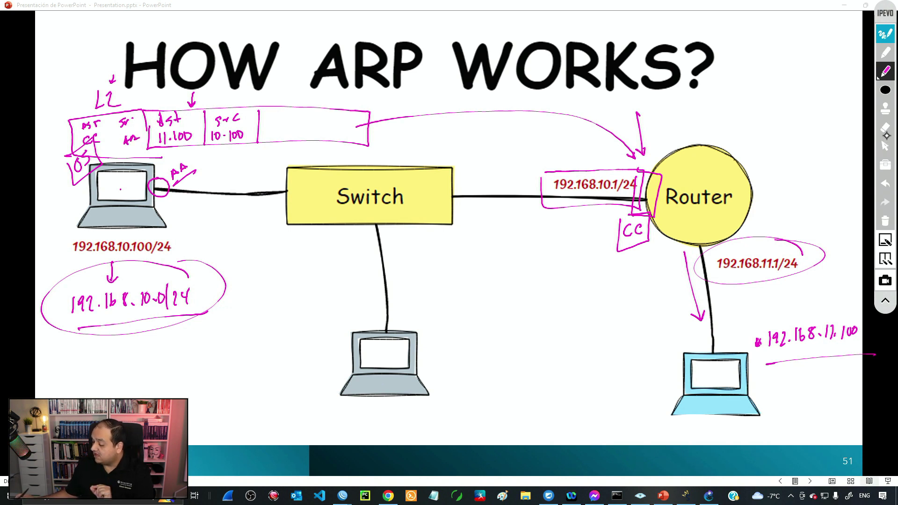
- Erase the messy DST writing, rewrite DST in pink, and draw the labelled ARP Request arrow to the Switch
left_click(886, 127)
left_click_drag(93, 140, 87, 133)
left_click(886, 71)
mouse_move(96, 122)
left_mouse_down()
mouse_move(91, 132)
mouse_move(104, 121)
left_mouse_up()
left_click_drag(101, 122, 100, 132)
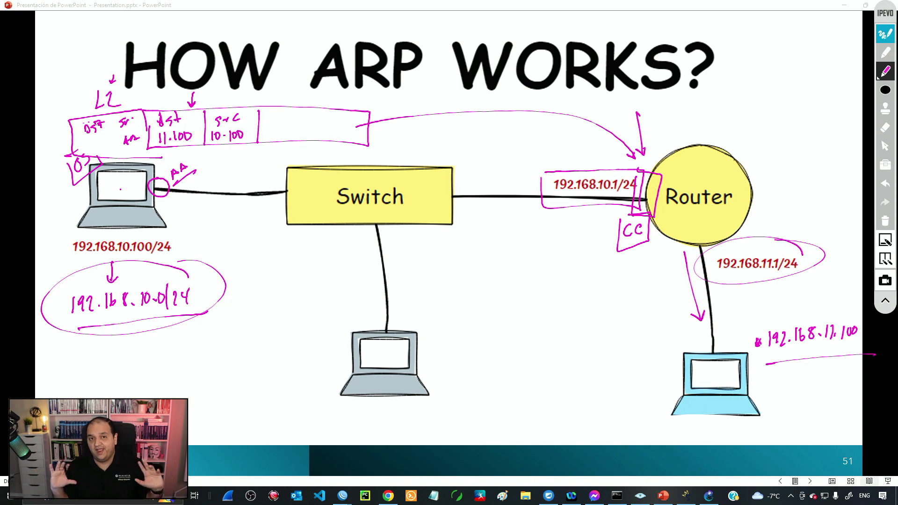
mouse_move(174, 208)
left_mouse_down()
mouse_move(276, 213)
mouse_move(267, 217)
left_mouse_up()
mouse_move(203, 228)
left_mouse_down()
mouse_move(236, 219)
mouse_move(282, 233)
left_mouse_up()
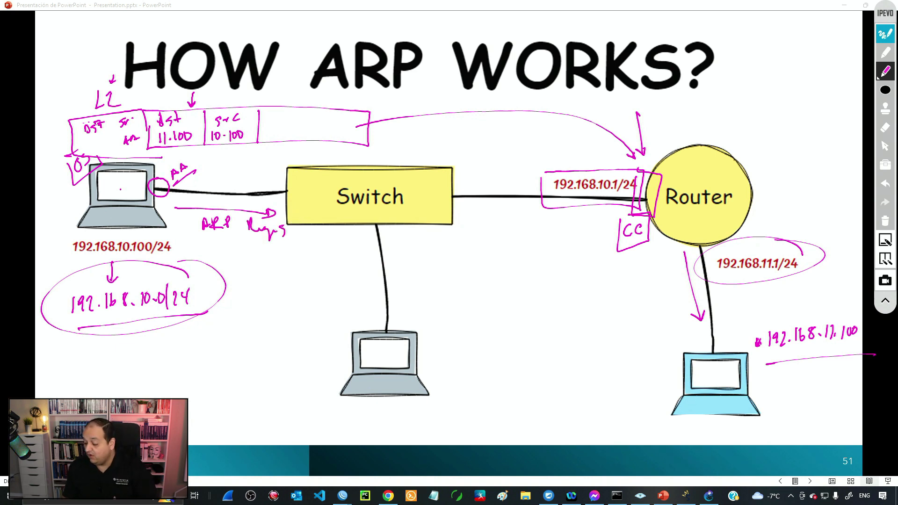
- Mark the bottom laptop with an X, circle 192.168.10.1/24, draw the ARP Reply path, and circle the bottom-right laptop
left_click_drag(418, 301, 402, 318)
left_click_drag(403, 303, 412, 322)
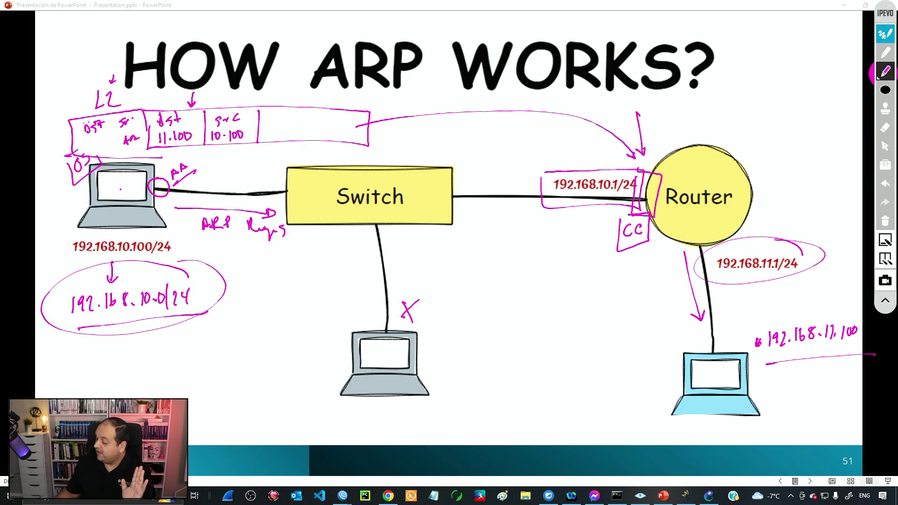
mouse_move(636, 163)
left_mouse_down()
mouse_move(547, 209)
mouse_move(629, 157)
mouse_move(591, 144)
mouse_move(497, 140)
mouse_move(493, 153)
mouse_move(517, 121)
mouse_move(536, 122)
left_mouse_up()
mouse_move(538, 120)
left_mouse_down()
mouse_move(542, 134)
mouse_move(608, 110)
mouse_move(614, 126)
left_mouse_up()
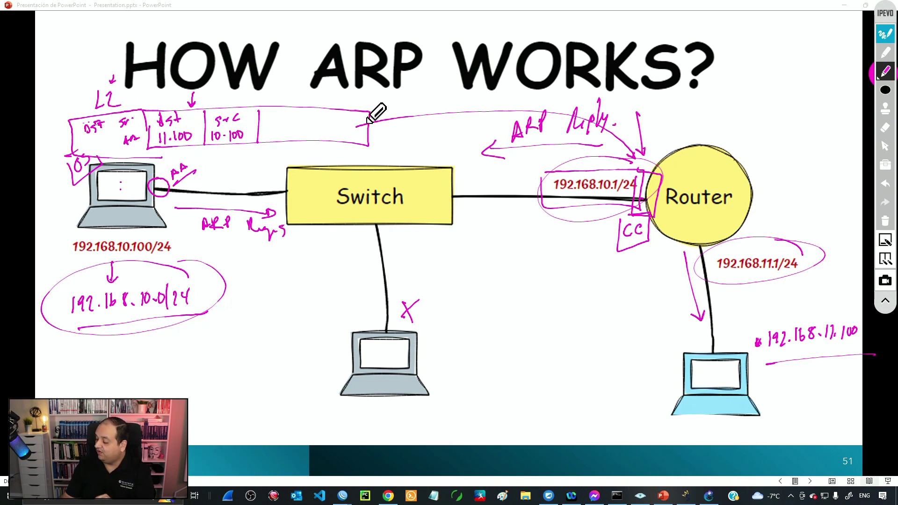
mouse_move(468, 109)
left_mouse_down()
mouse_move(643, 111)
mouse_move(662, 158)
left_mouse_up()
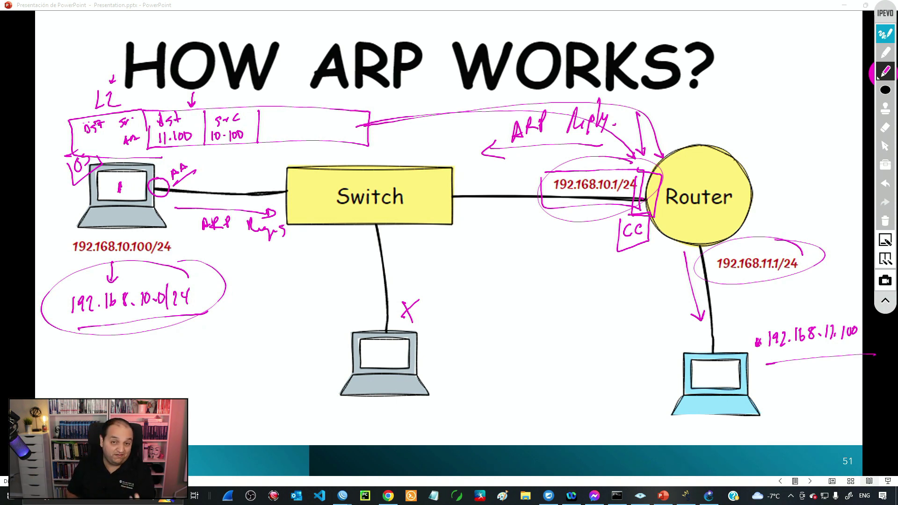
mouse_move(743, 323)
left_mouse_down()
mouse_move(783, 418)
mouse_move(688, 333)
left_mouse_up()
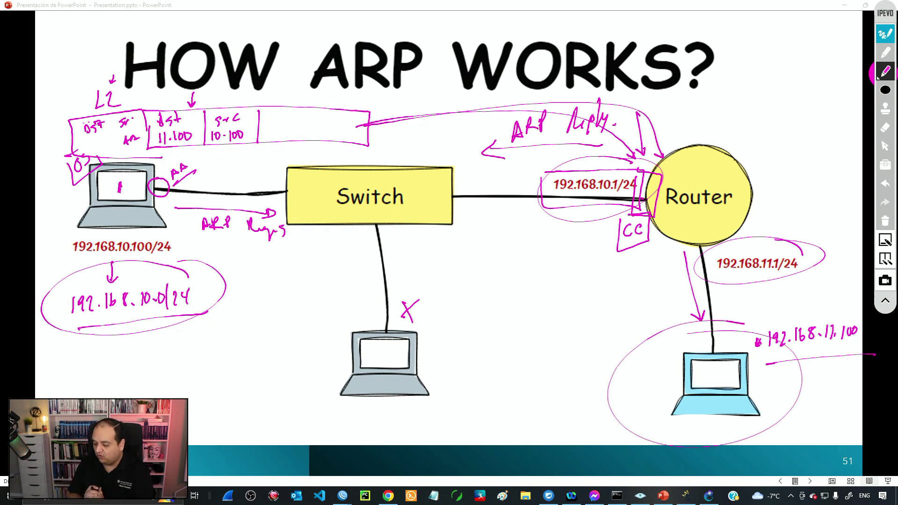
- Clear all pen annotations from the slide and bring the GNS3 topology to the front
left_click(885, 222)
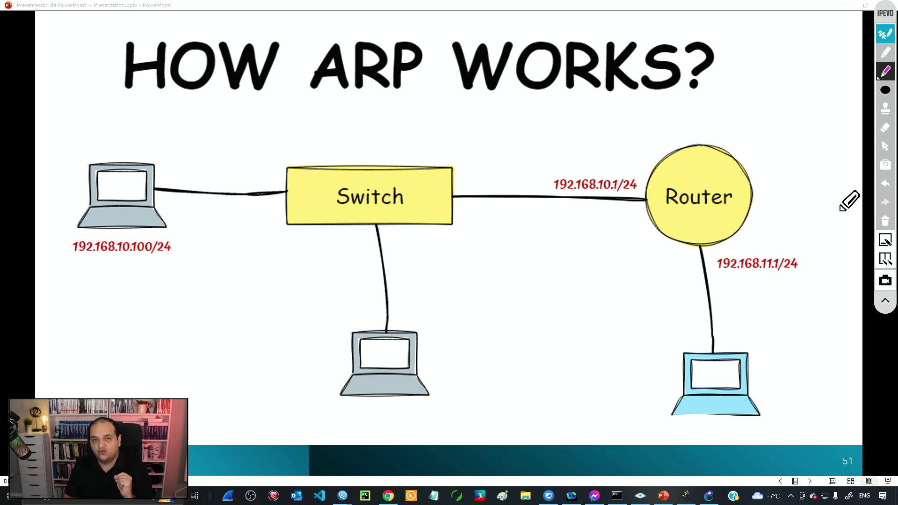
left_click(889, 33)
left_click(709, 496)
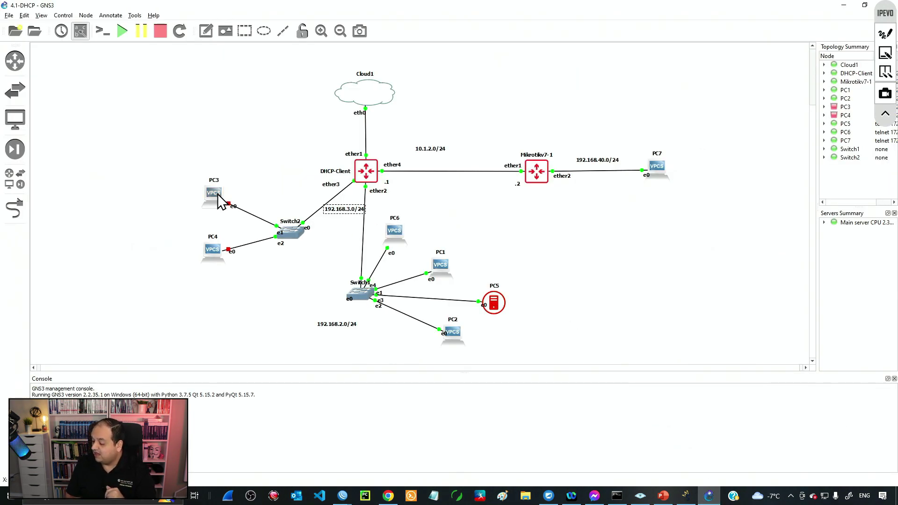
- Shift PC3 and PC4 slightly left and nudge the 192.168.3.0/24 label down beside Switch2
left_click_drag(218, 198, 213, 190)
left_click_drag(212, 253, 207, 251)
left_click(341, 210)
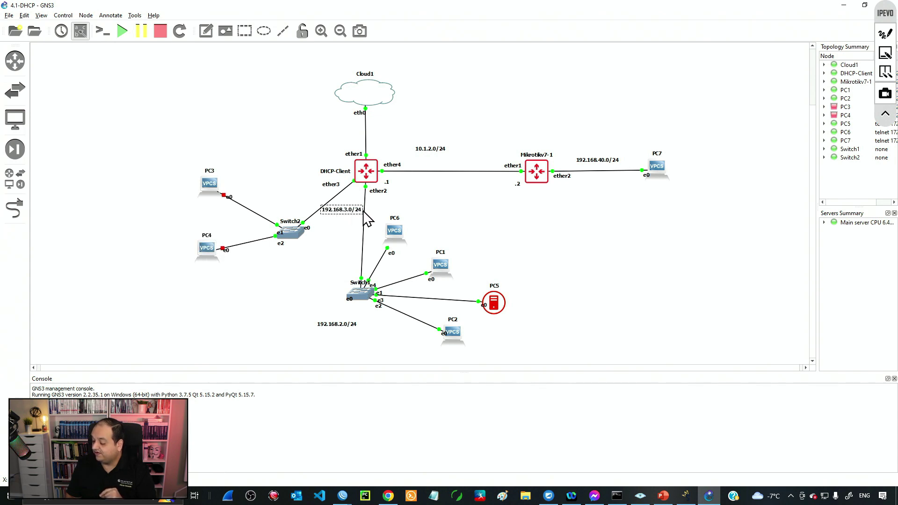
left_click_drag(339, 215, 338, 220)
left_click_drag(214, 192, 208, 189)
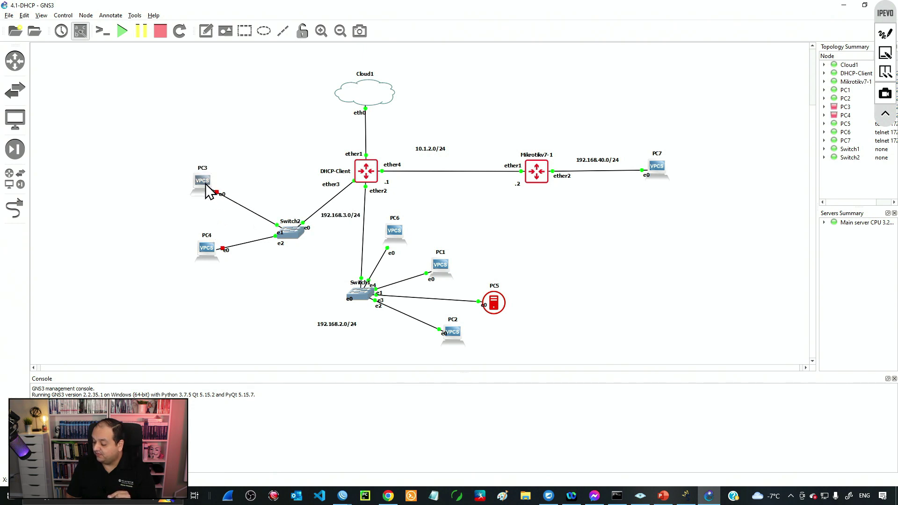
right_click(244, 206)
- Start a Wireshark capture on the PC3–Switch2 link and dismiss the Wireshark update prompt
left_click(265, 213)
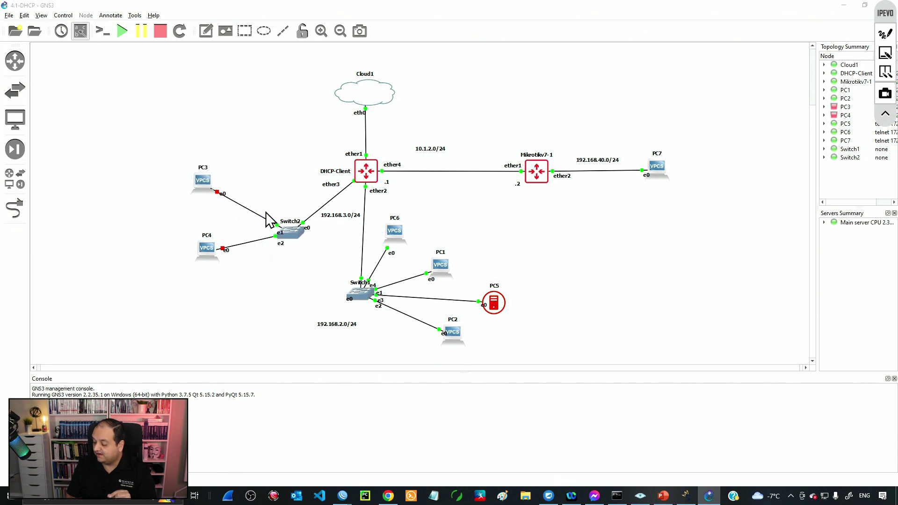
left_click(489, 263)
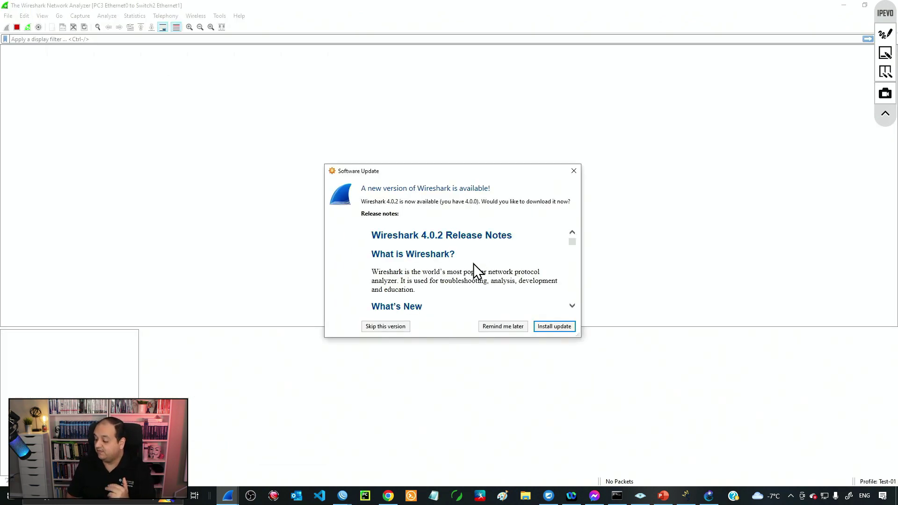
left_click(574, 170)
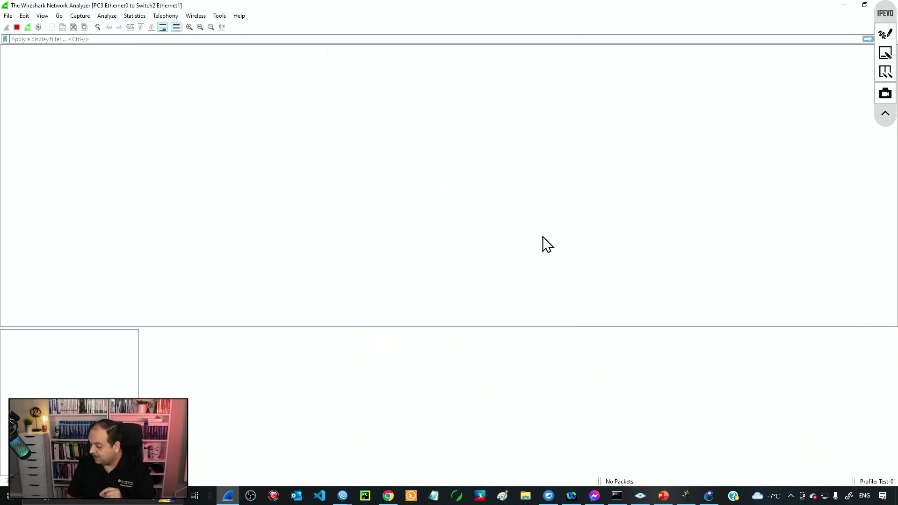
- Back in GNS3, start PC3
left_click(709, 496)
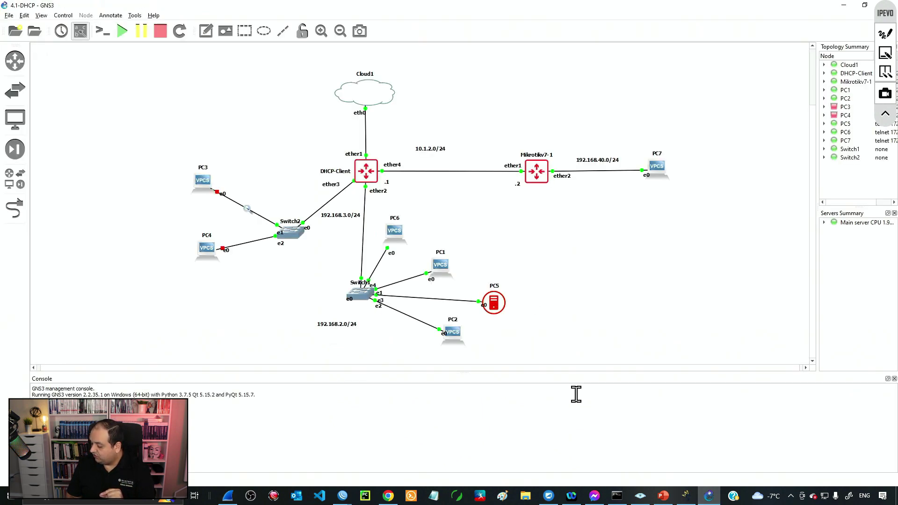
right_click(206, 180)
left_click(227, 207)
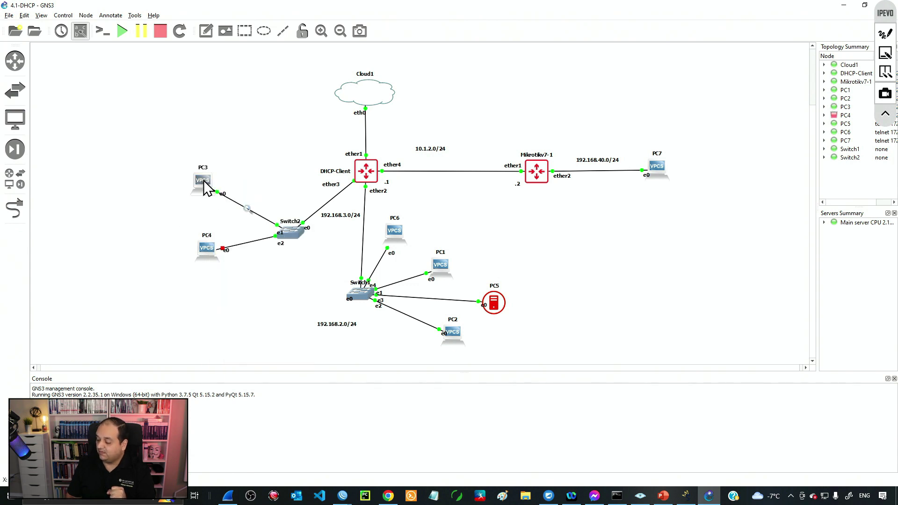
right_click(207, 184)
- Get PC3 a DHCP lease of 192.168.3.199/24 with gateway 192.168.3.1 in its console, then minimize it
left_click(228, 201)
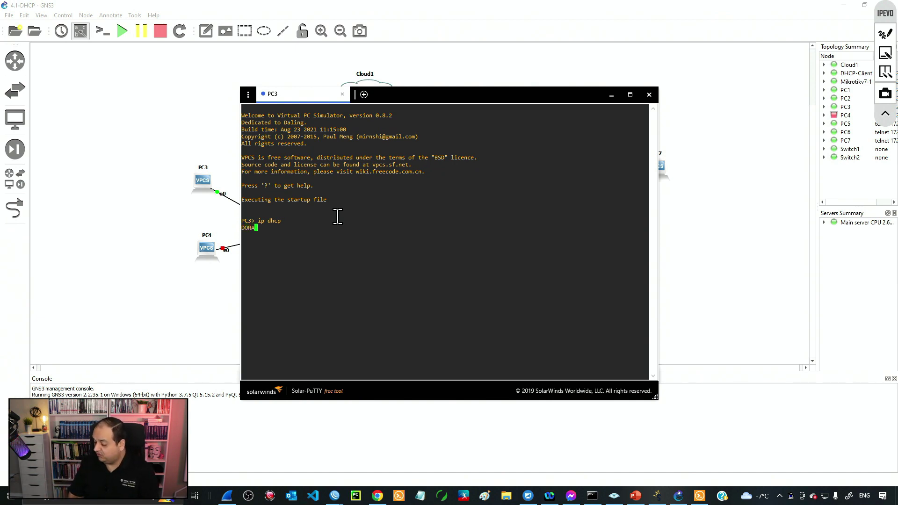
left_click_drag(267, 228, 312, 230)
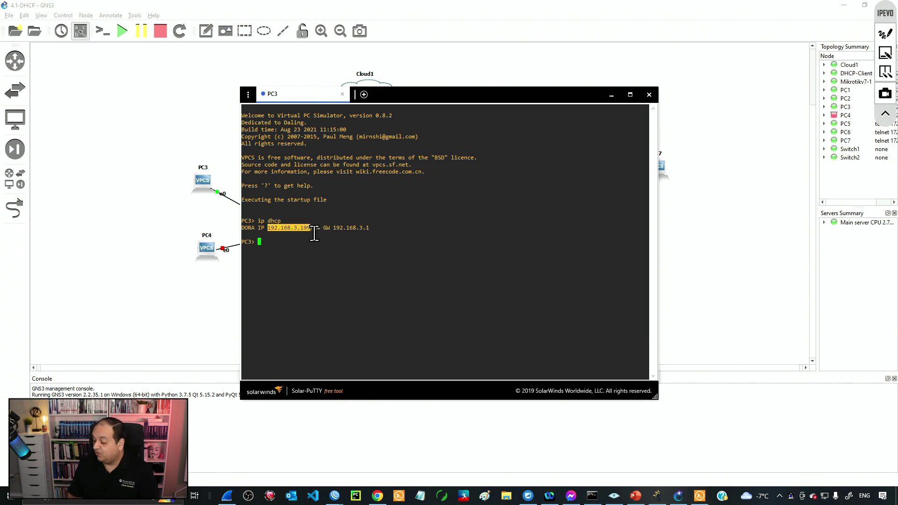
left_click(611, 95)
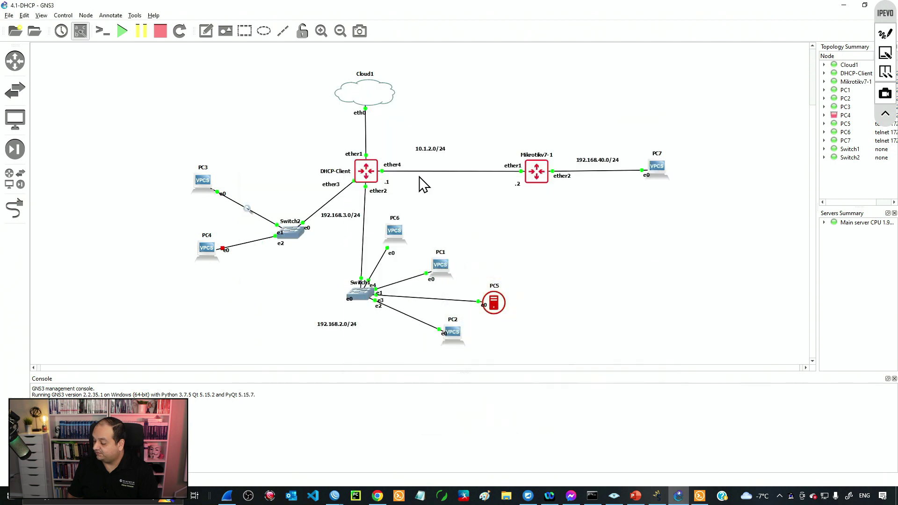
right_click(216, 250)
- Start PC4 and run ip dhcp to obtain 192.168.3.198/24, then return to PC3's console
left_click(237, 273)
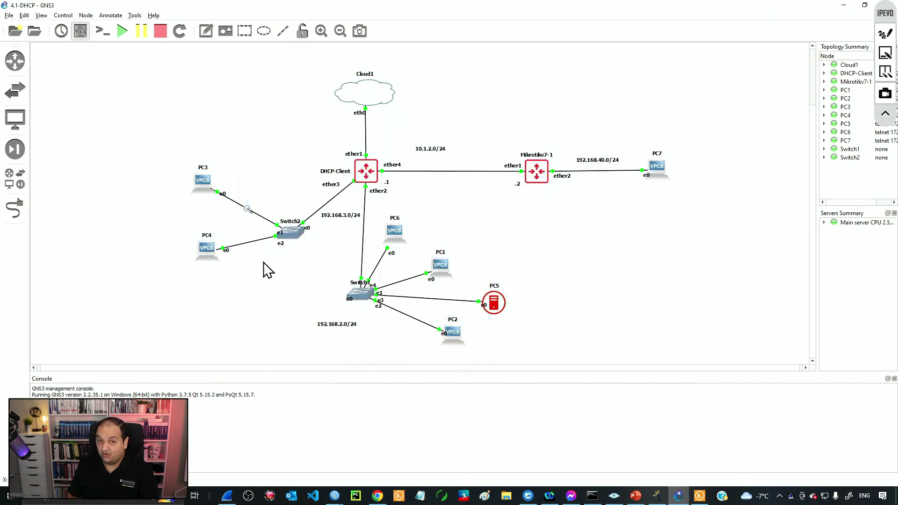
right_click(210, 250)
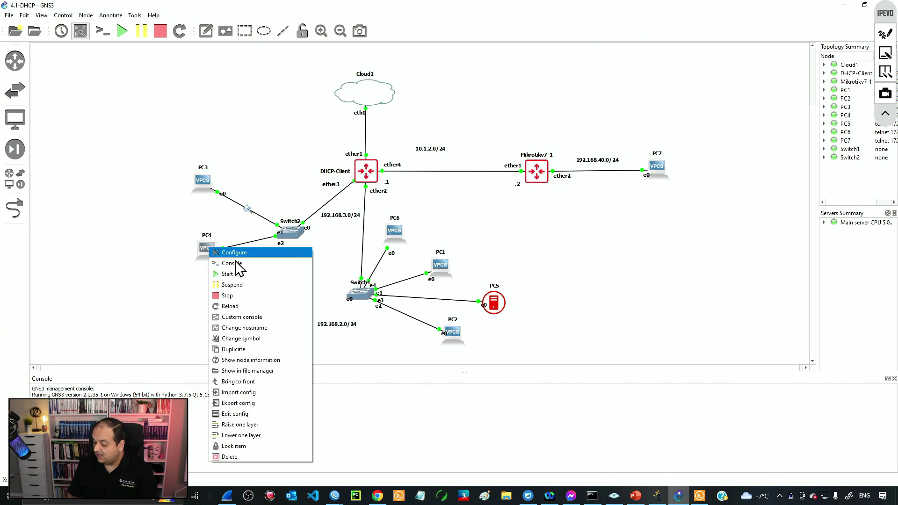
left_click(244, 266)
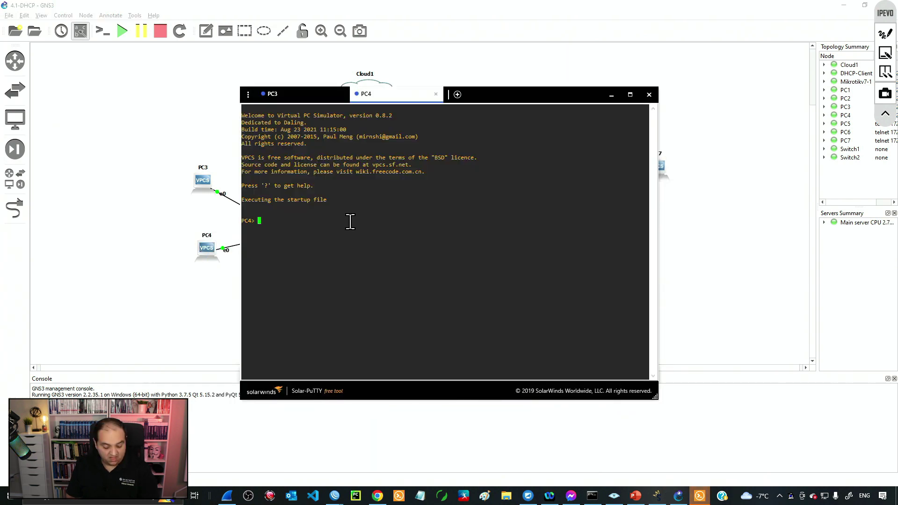
type("ip dhcp")
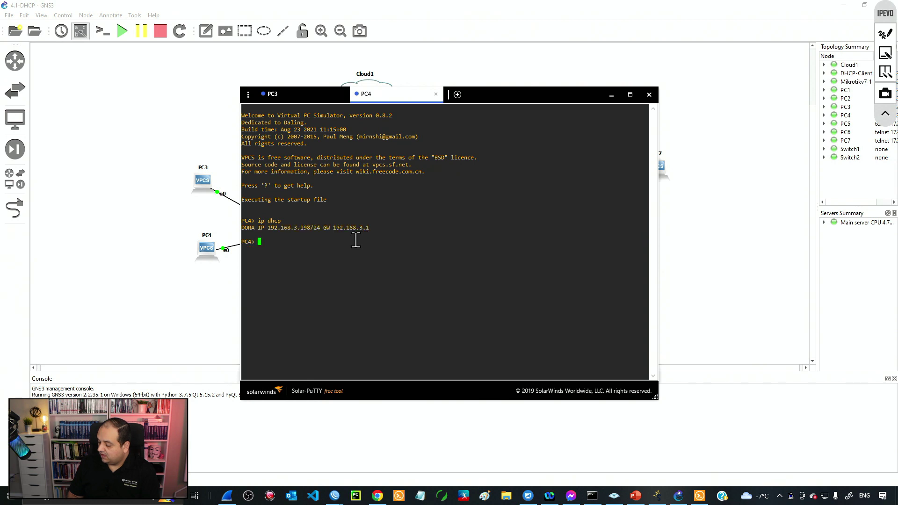
left_click_drag(294, 227, 314, 228)
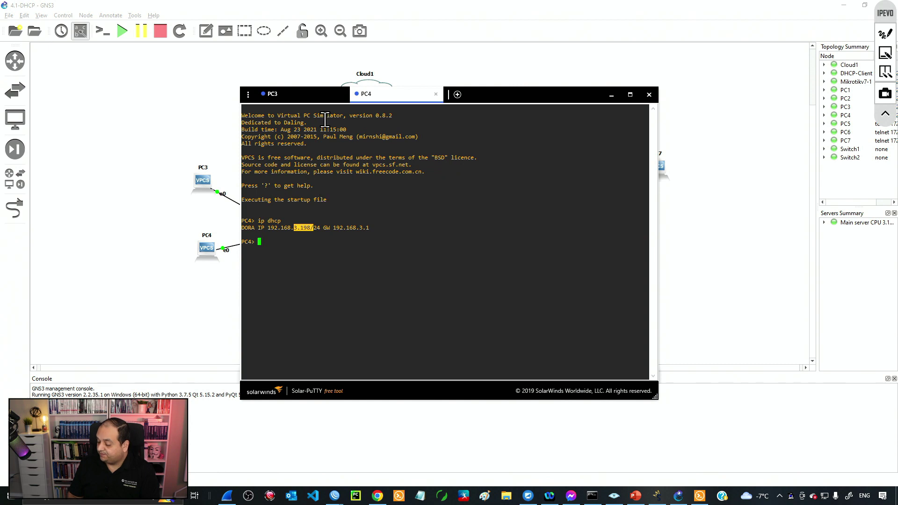
left_click(306, 95)
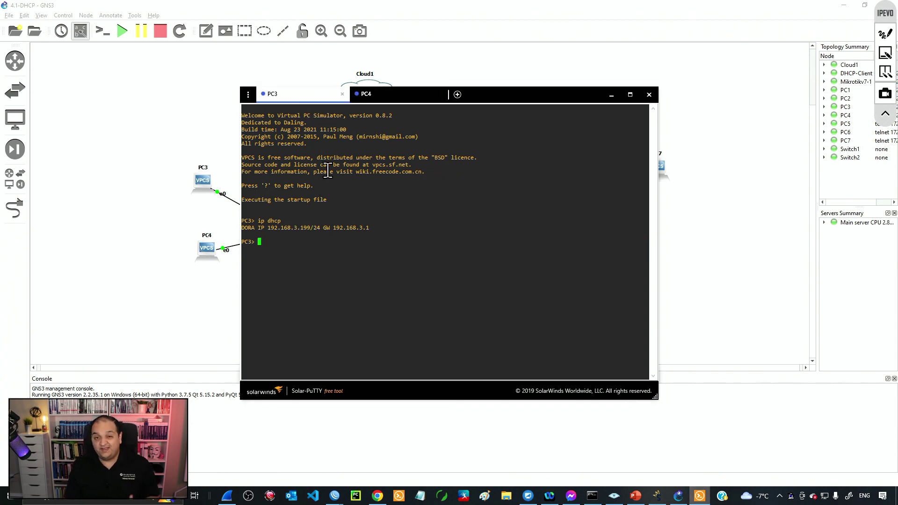
- From PC3, ping 192.168.3.198 and confirm five successful replies
type("ping ")
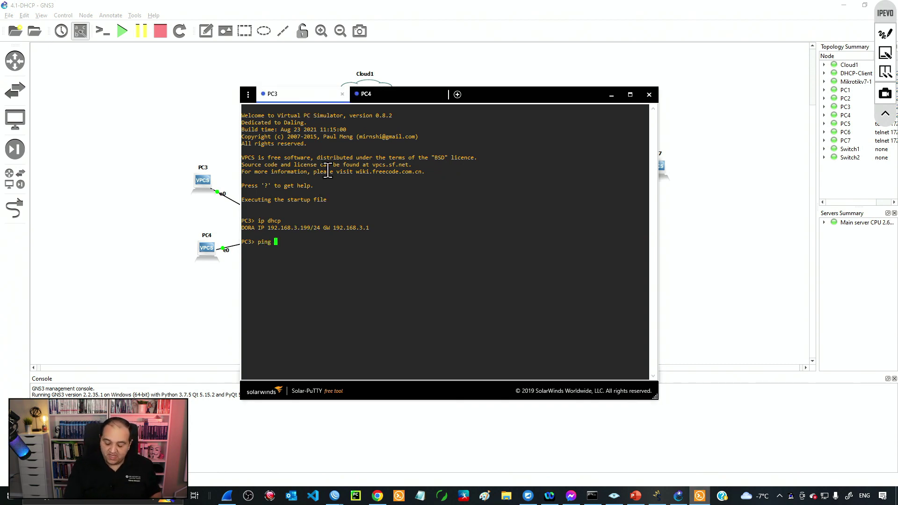
type("192.168.3.198")
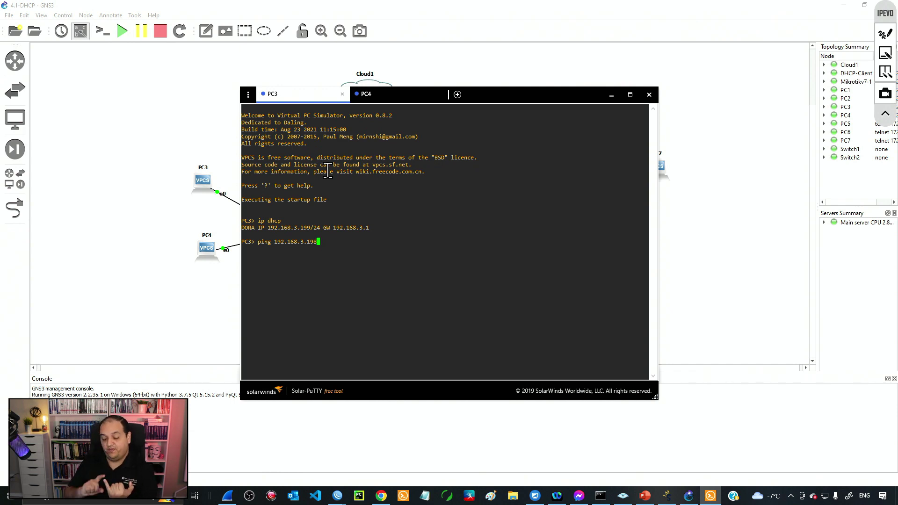
left_click_drag(320, 228, 290, 228)
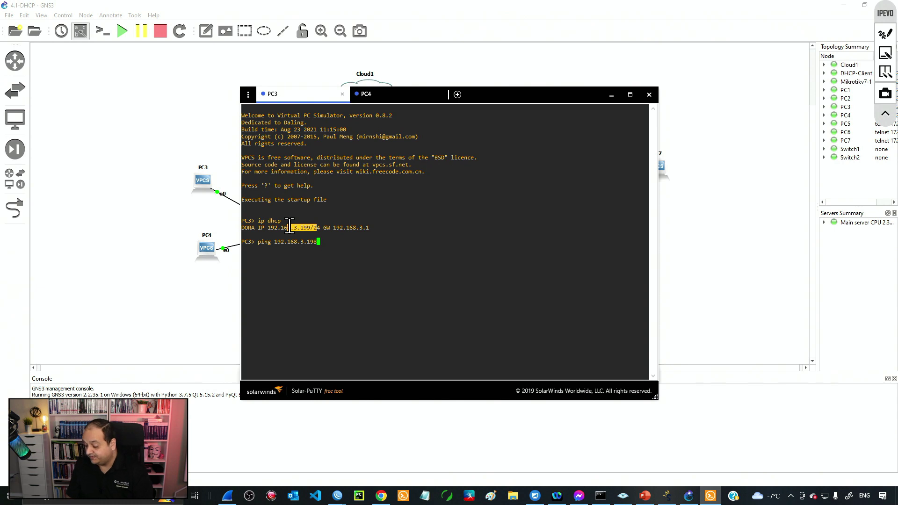
left_click_drag(321, 242, 300, 244)
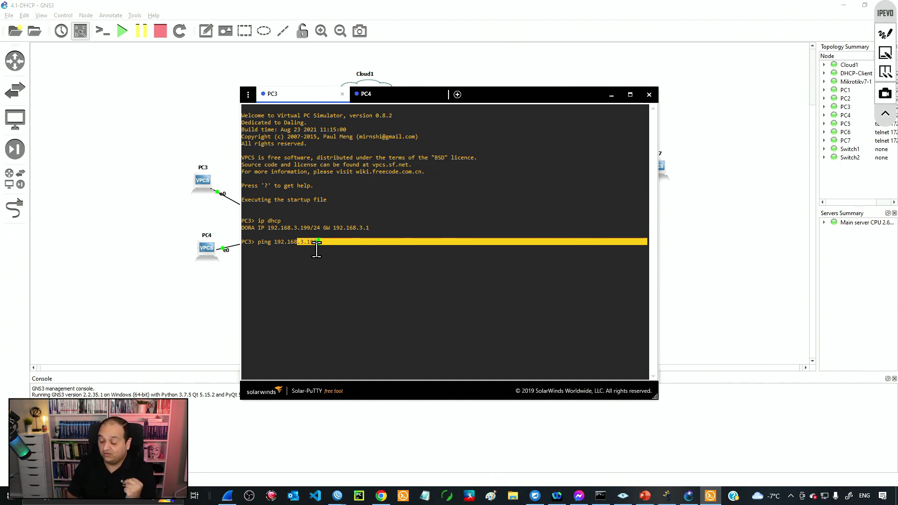
left_click_drag(317, 249, 284, 243)
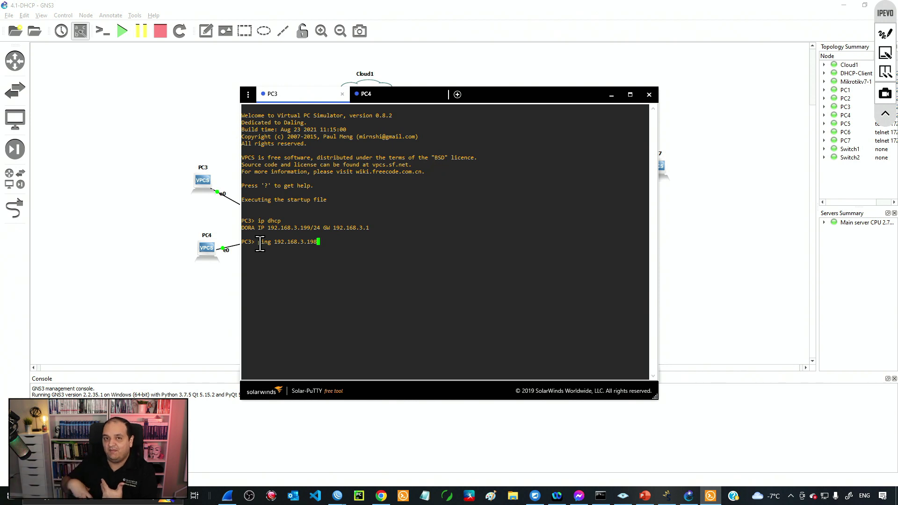
double_click(342, 236)
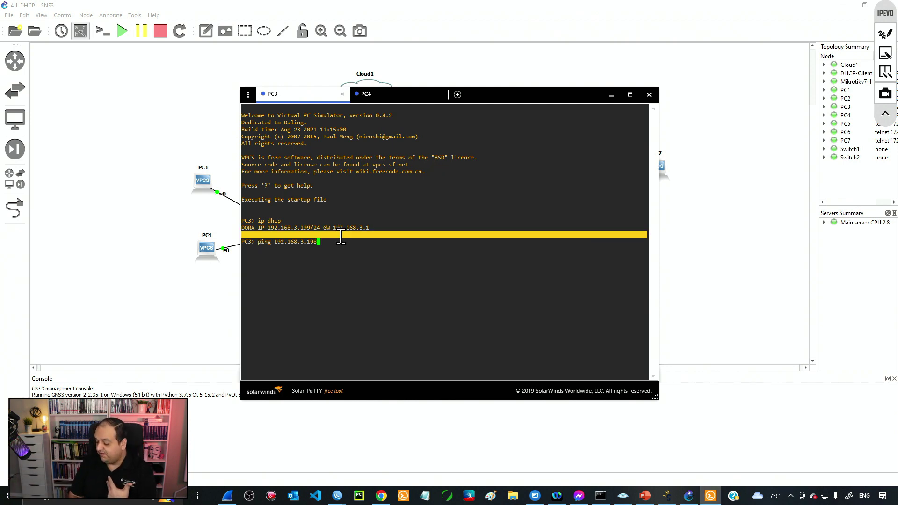
key("Return")
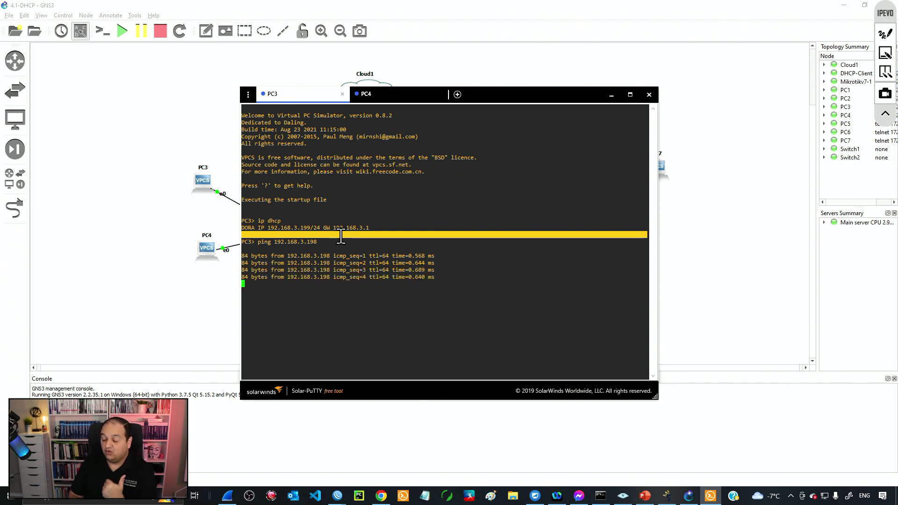
left_click_drag(281, 256, 331, 255)
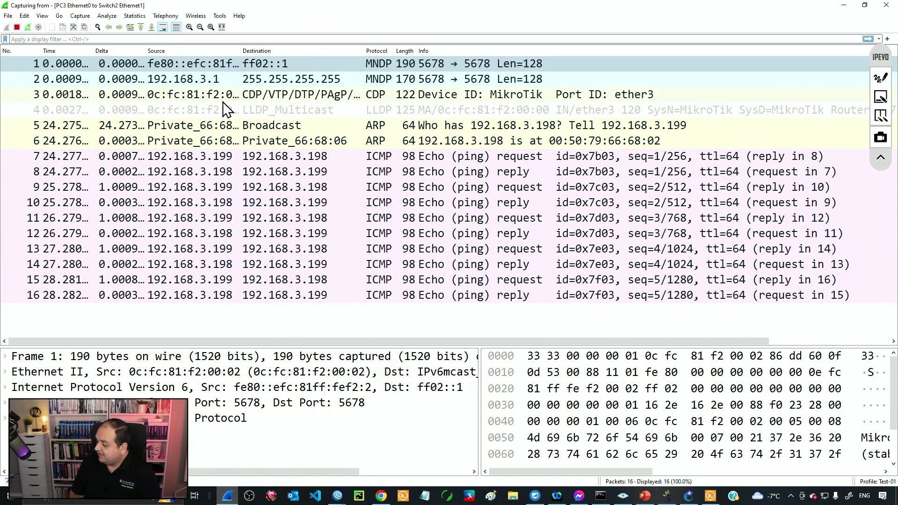
- Select ARP request packet 5, widen the Source column, stop the capture, and enlarge the details pane
left_click(221, 127)
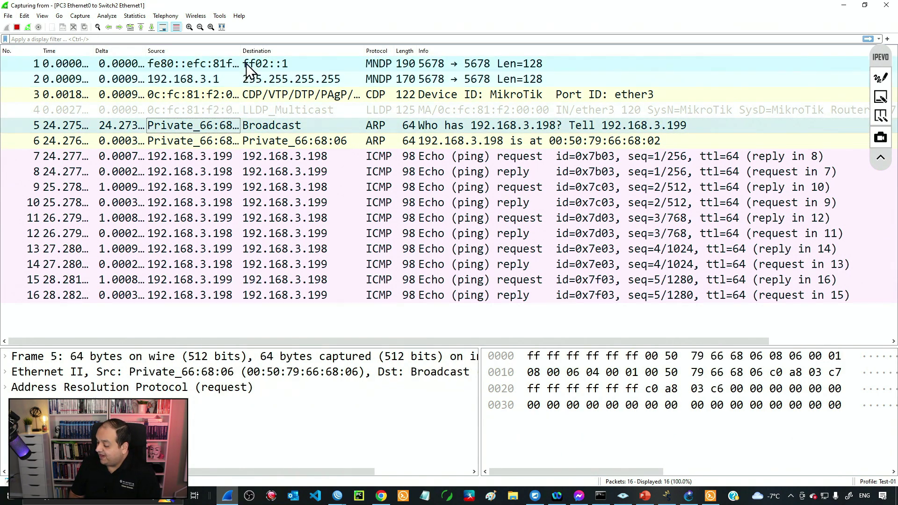
left_click_drag(241, 51, 277, 53)
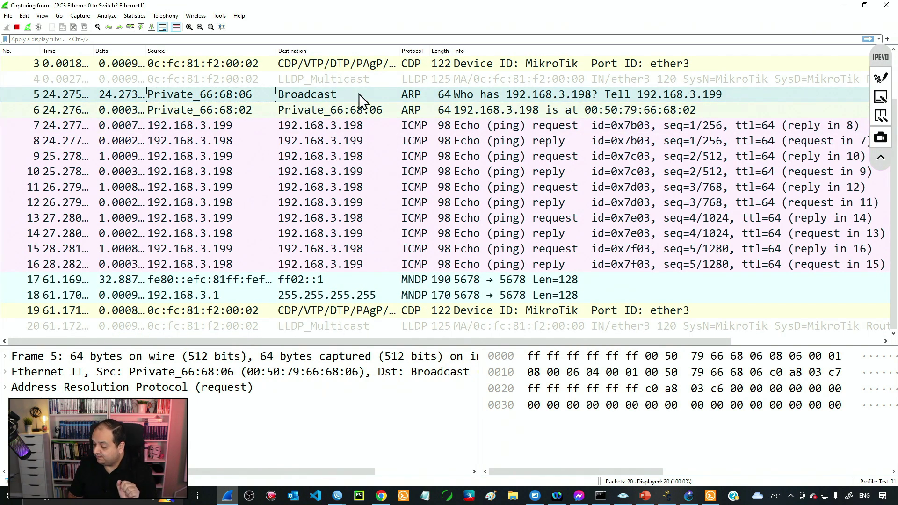
left_click(16, 27)
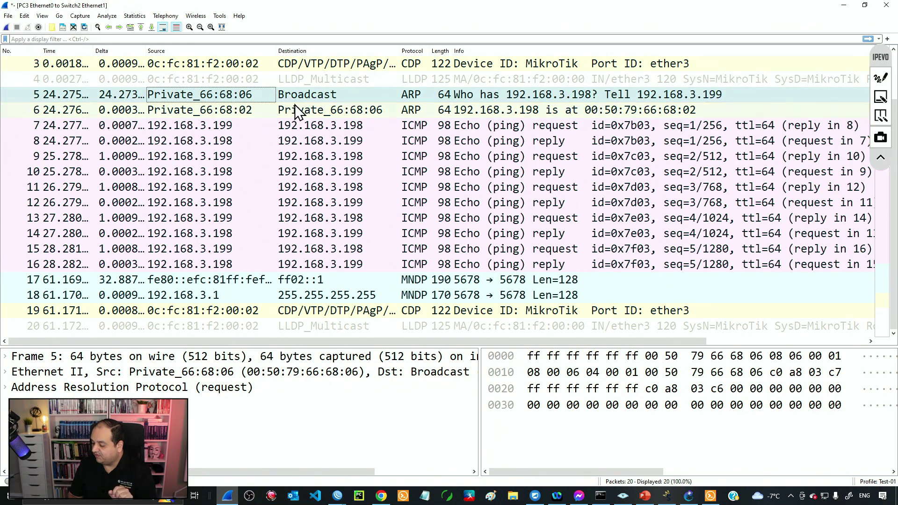
left_click(330, 94)
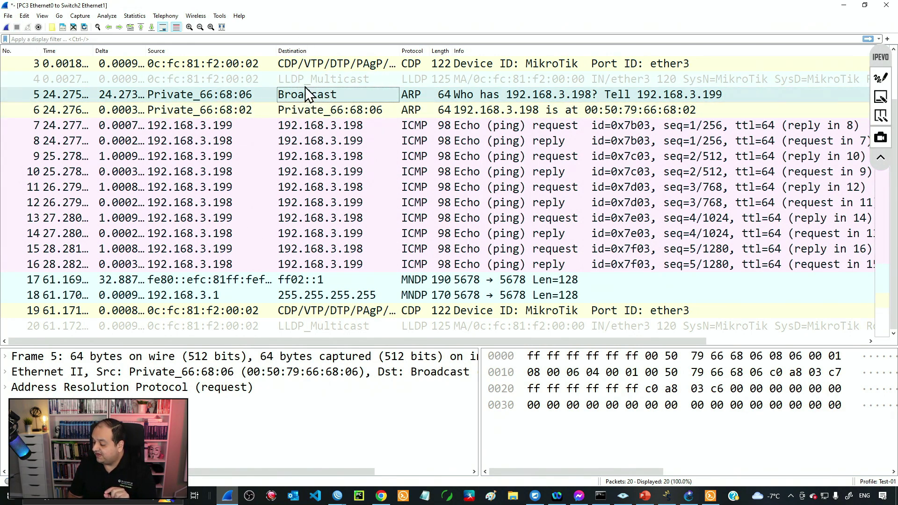
left_click_drag(487, 347, 489, 266)
left_click_drag(481, 309, 600, 309)
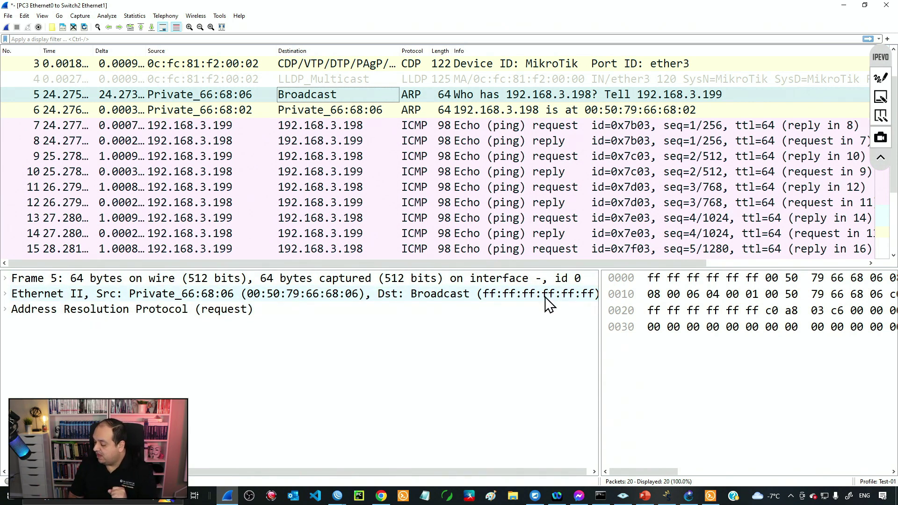
- Expand packet 5's ARP request to inspect sender and target IP/MAC bytes, then view ARP reply packet 6
left_click(232, 310)
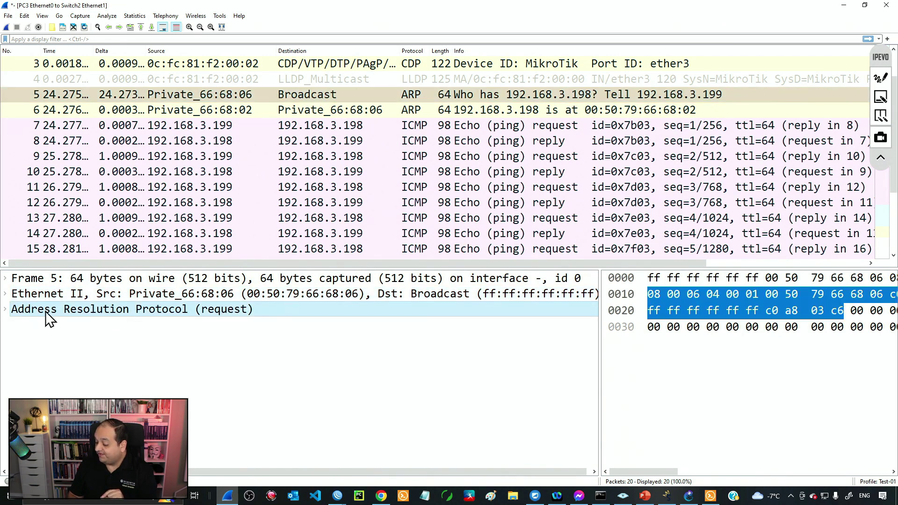
left_click(5, 310)
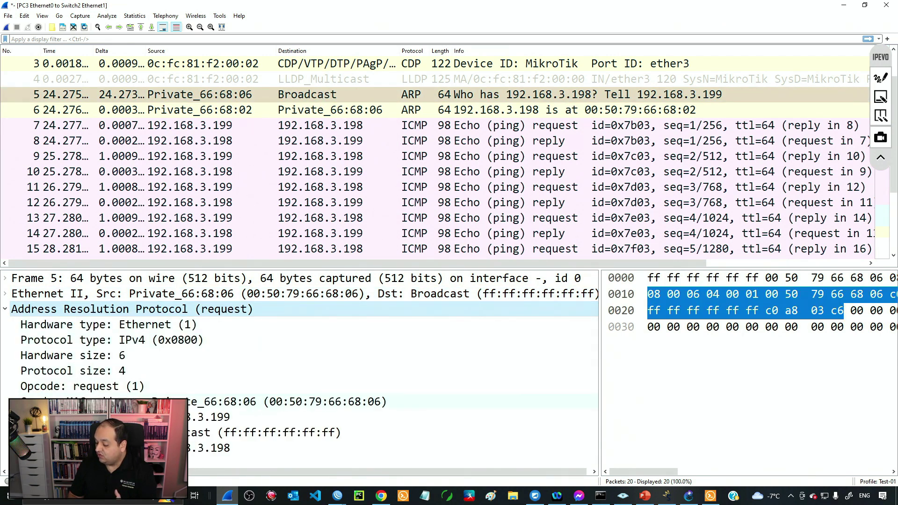
left_click(200, 418)
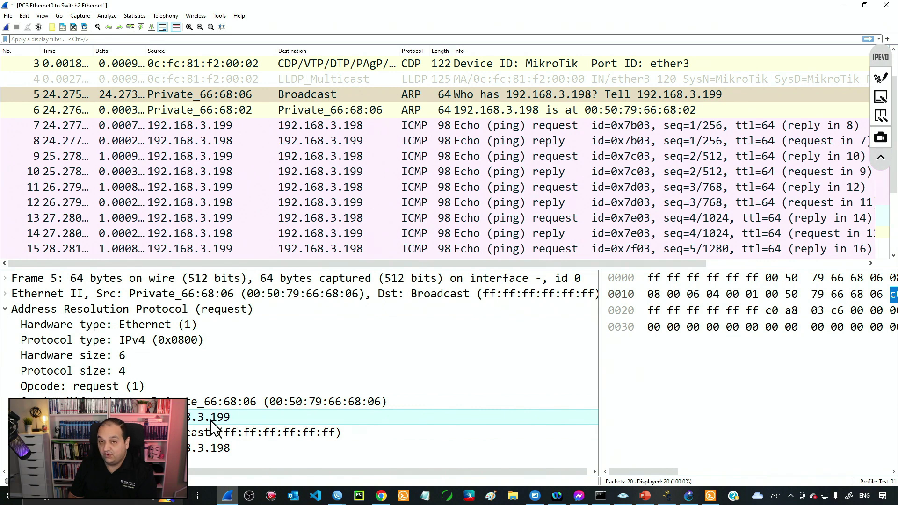
left_click(246, 433)
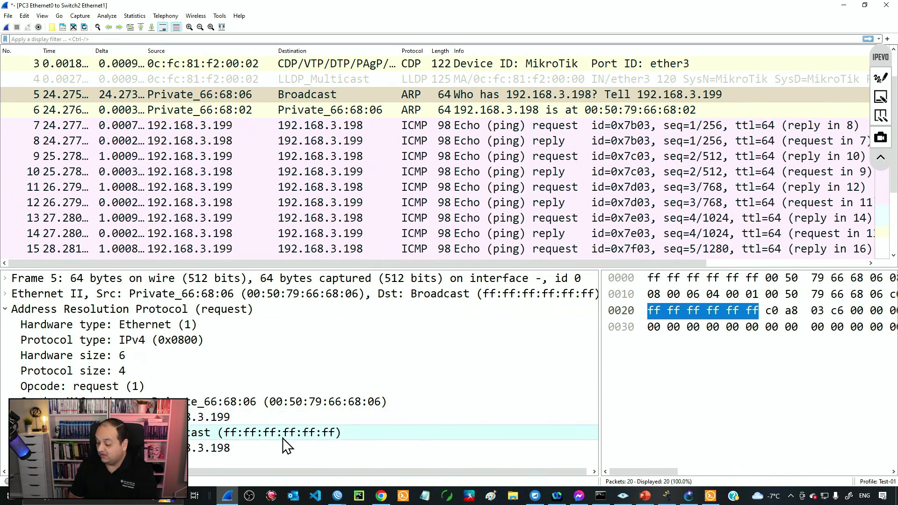
left_click(223, 449)
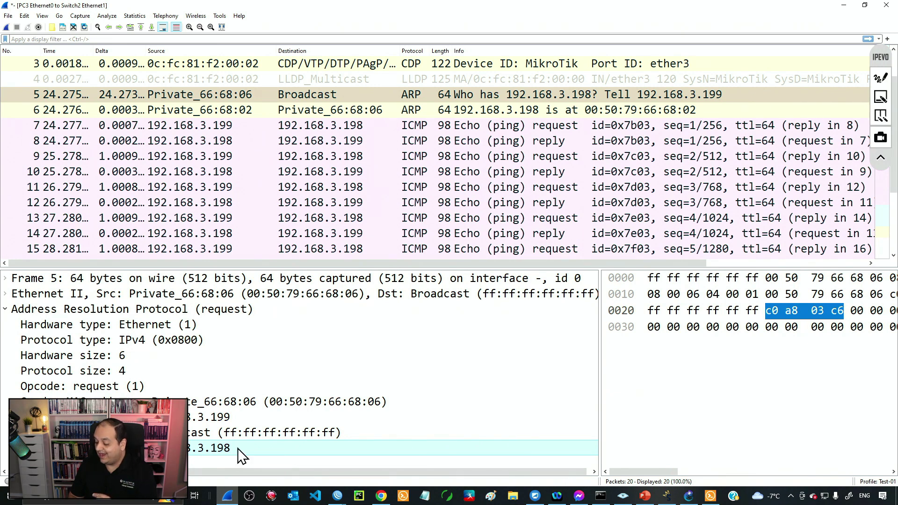
left_click(421, 294)
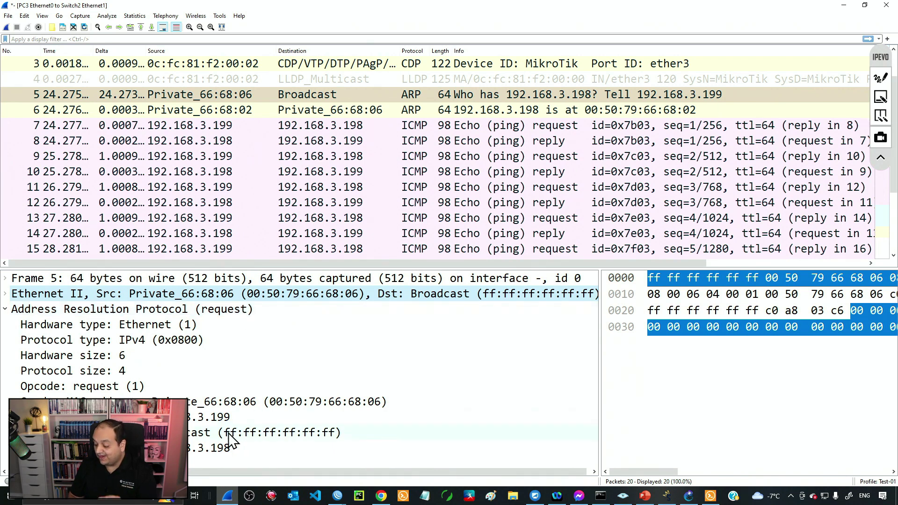
left_click(218, 448)
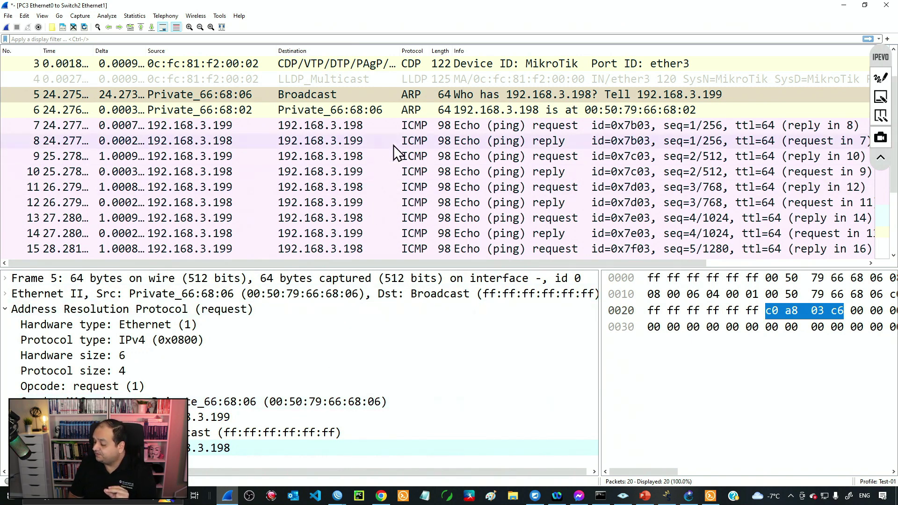
left_click(415, 115)
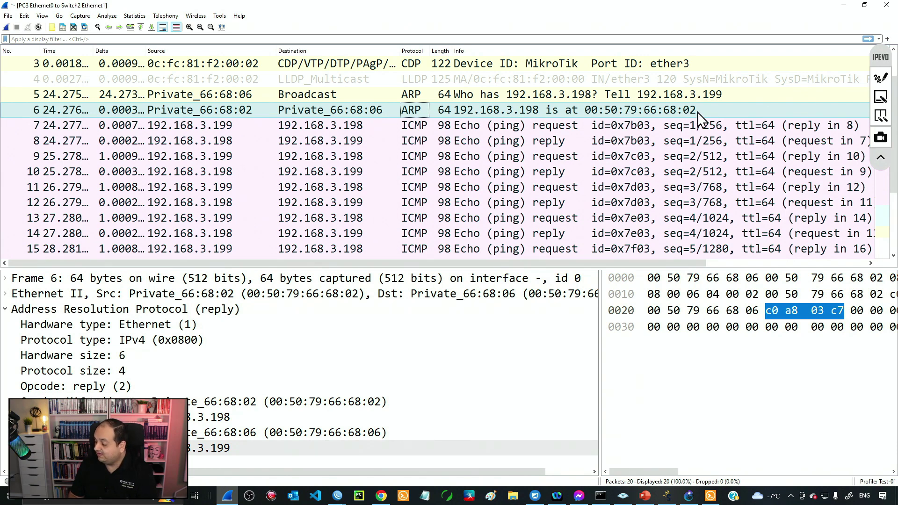
left_click(88, 311)
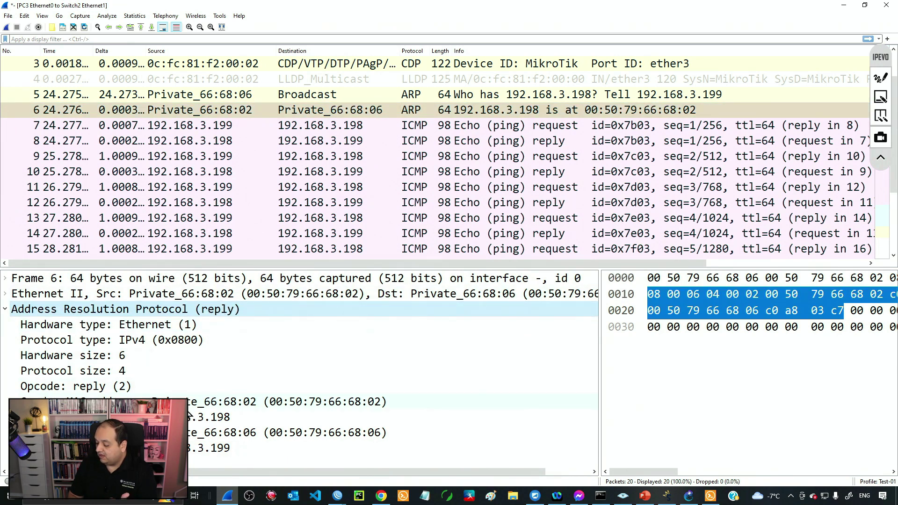
left_click(187, 408)
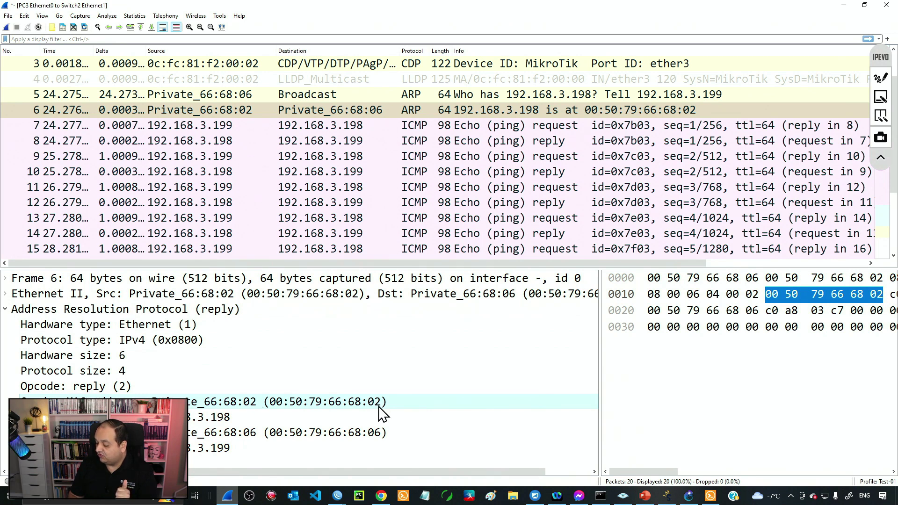
left_click(328, 417)
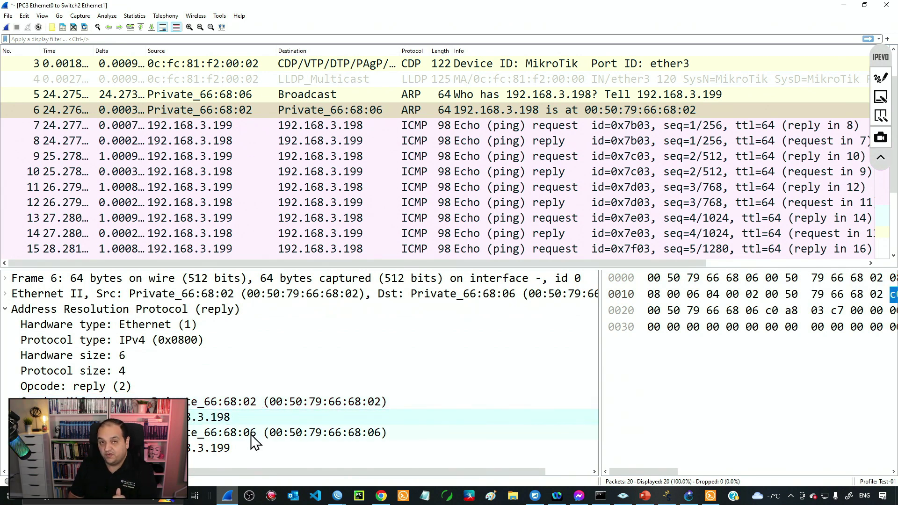
left_click(304, 433)
left_click(256, 446)
left_click(255, 436)
left_click(256, 447)
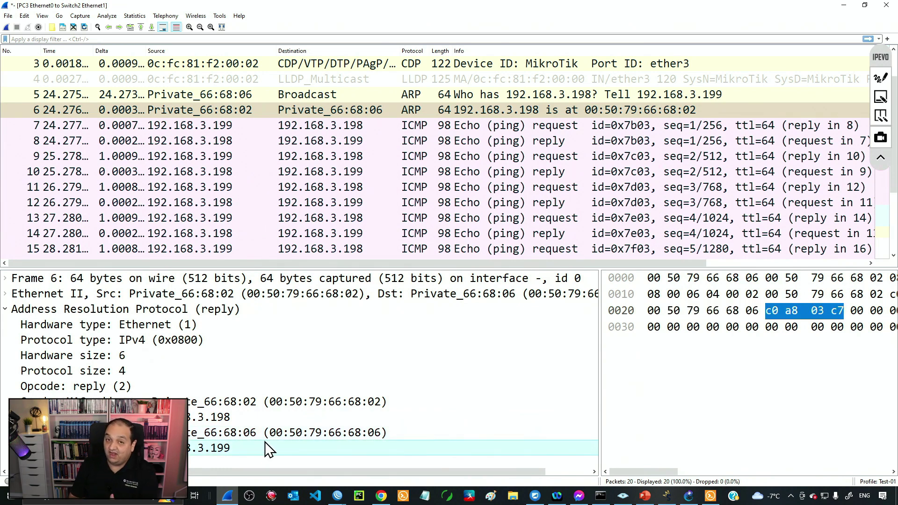
left_click(220, 439)
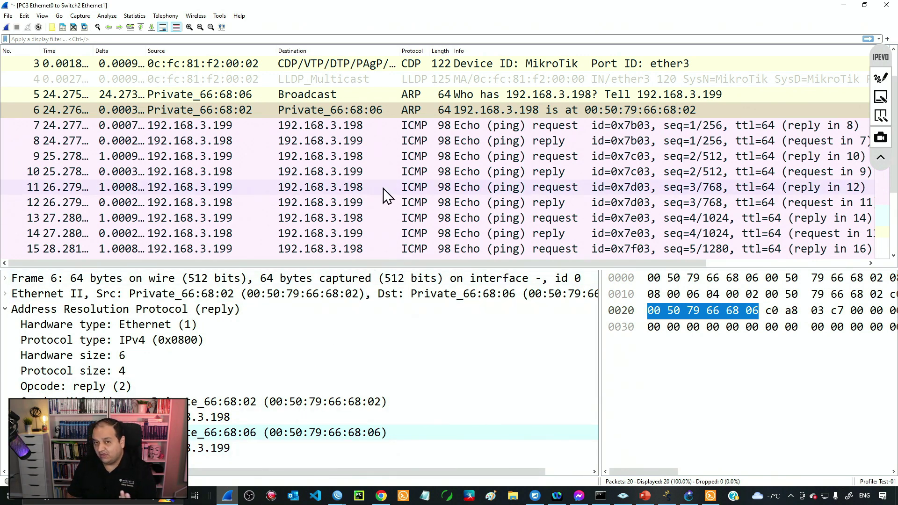
- Inspect packet 7's Ethernet header with full MACs 00:50:79:66:68:06 to 00:50:79:66:68:02 visible
left_click(447, 128)
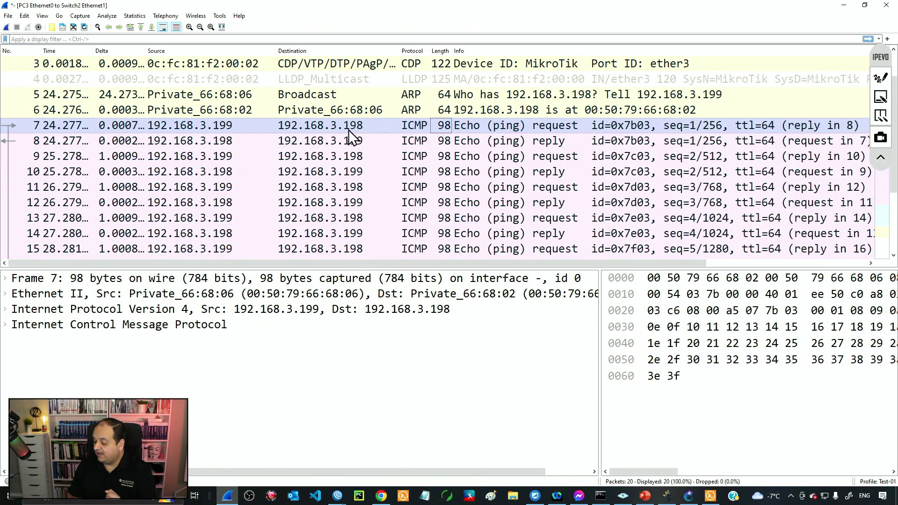
left_click(291, 297)
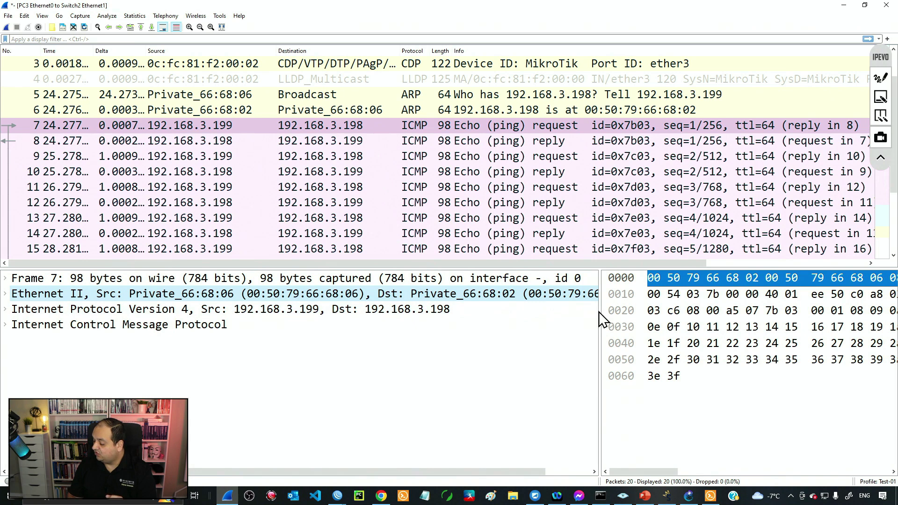
left_click_drag(598, 312, 689, 309)
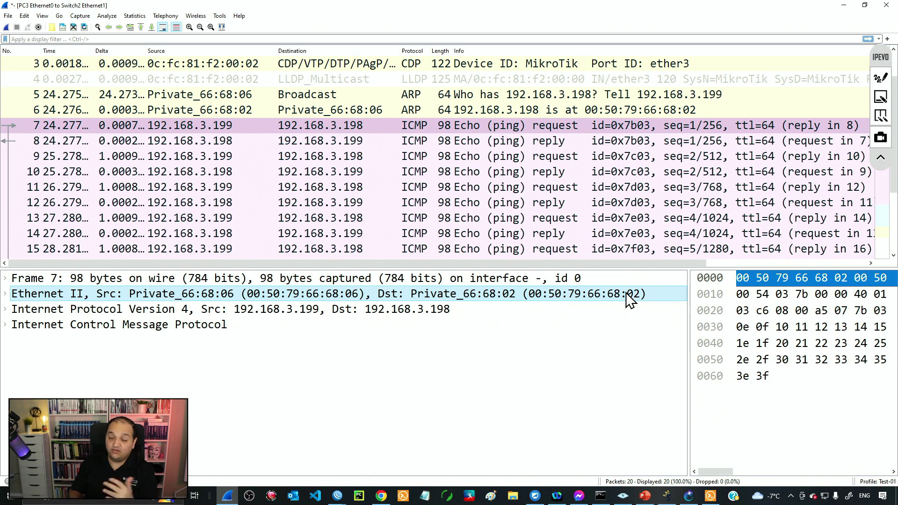
scroll(449, 195, "down", 2)
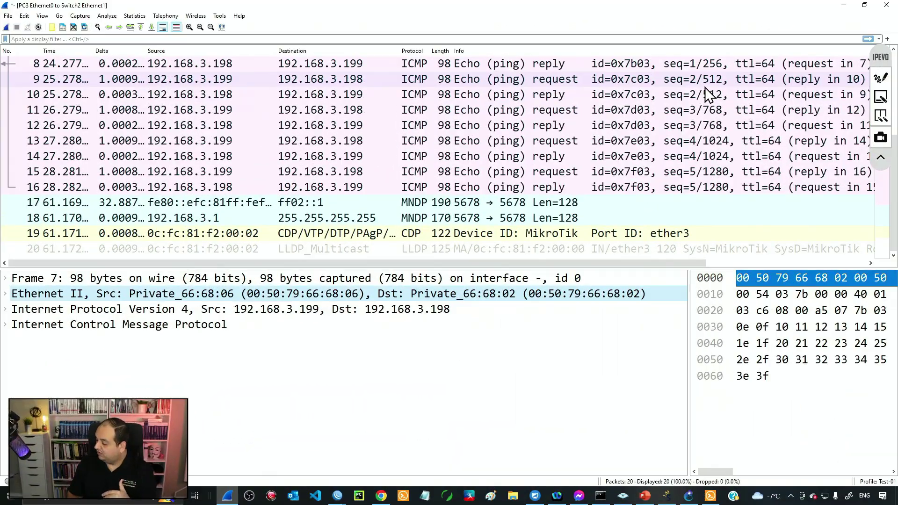
- Quit Wireshark without saving and stop the capture on the PC3–Switch2 link
left_click(887, 5)
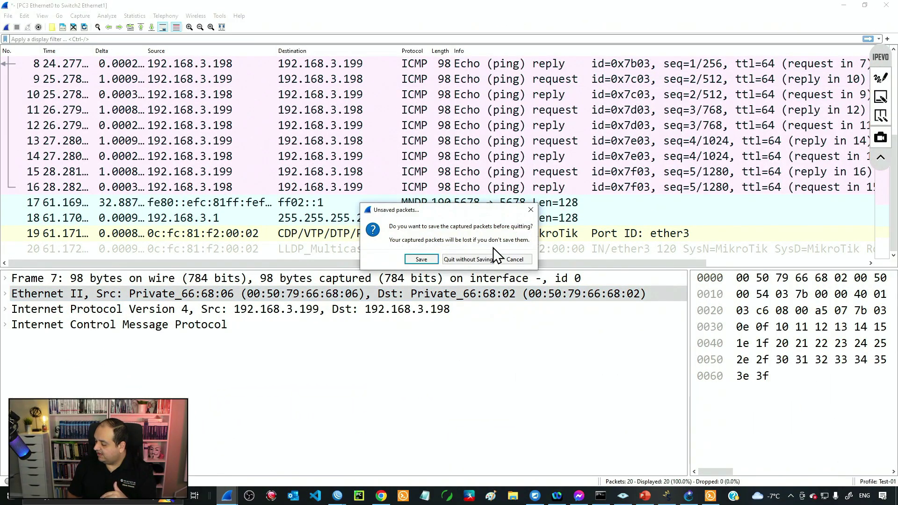
left_click(469, 259)
left_click(218, 193)
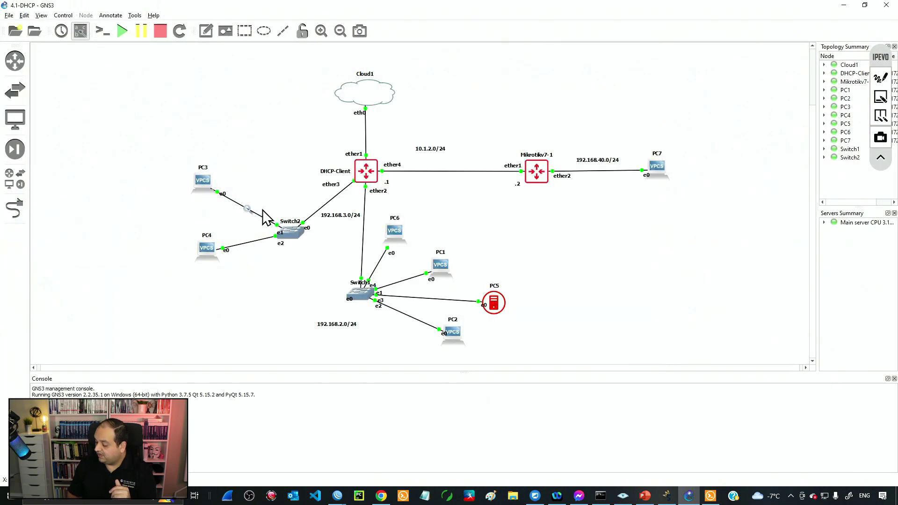
right_click(242, 206)
left_click(266, 214)
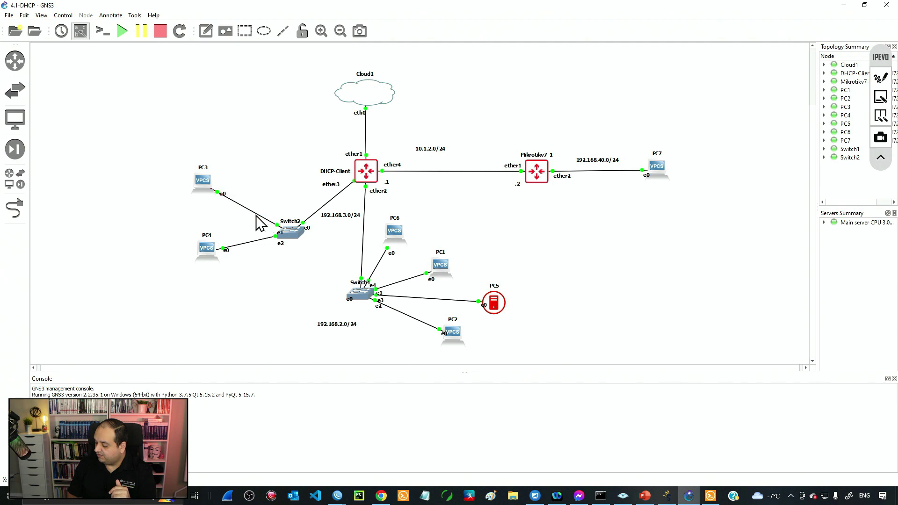
- Start a fresh capture on the PC3–Switch2 link and minimize the new Wireshark window
right_click(257, 220)
left_click(279, 228)
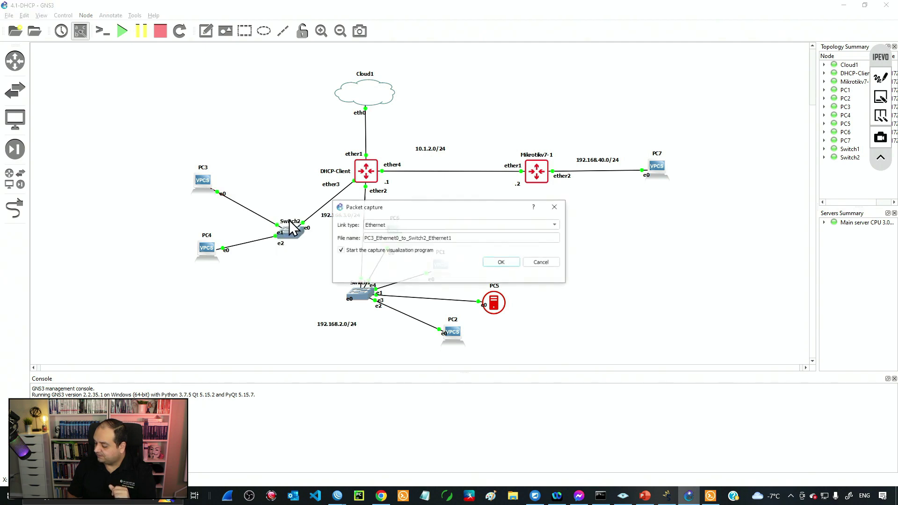
left_click(501, 262)
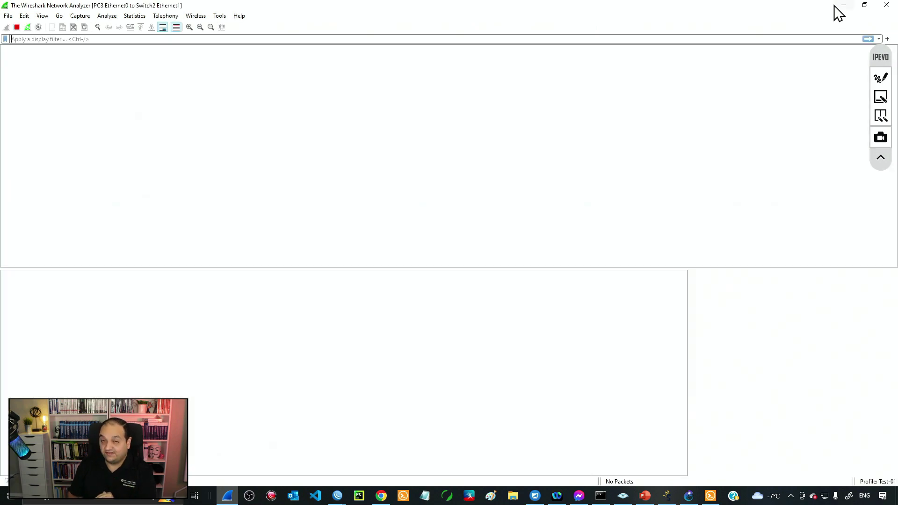
left_click(843, 5)
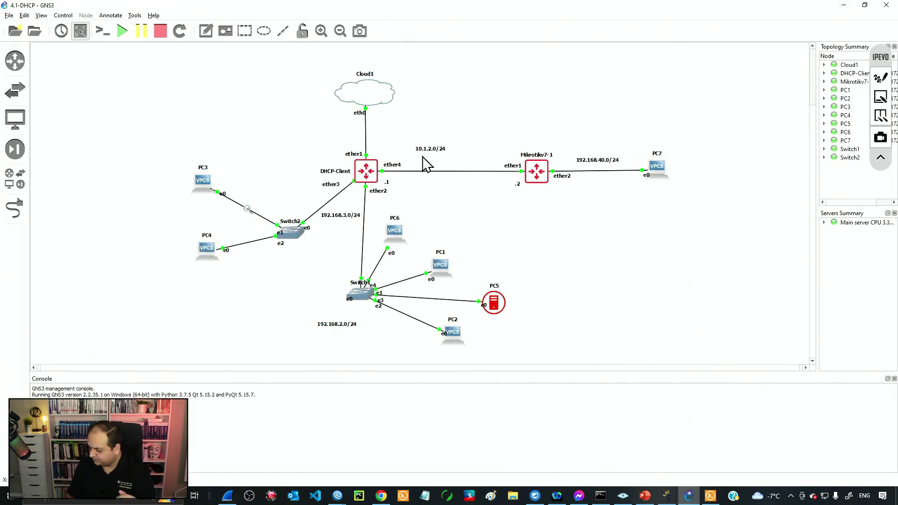
- From PC3's console, ping 8.8.8.8 and highlight the ping command line
right_click(204, 181)
left_click(246, 199)
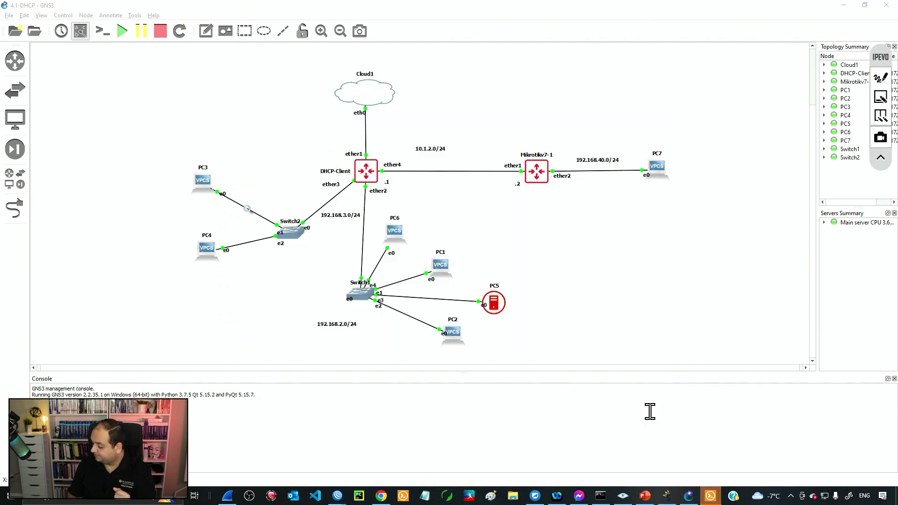
left_click(710, 496)
key("Return")
type("ping 8.8.8.8")
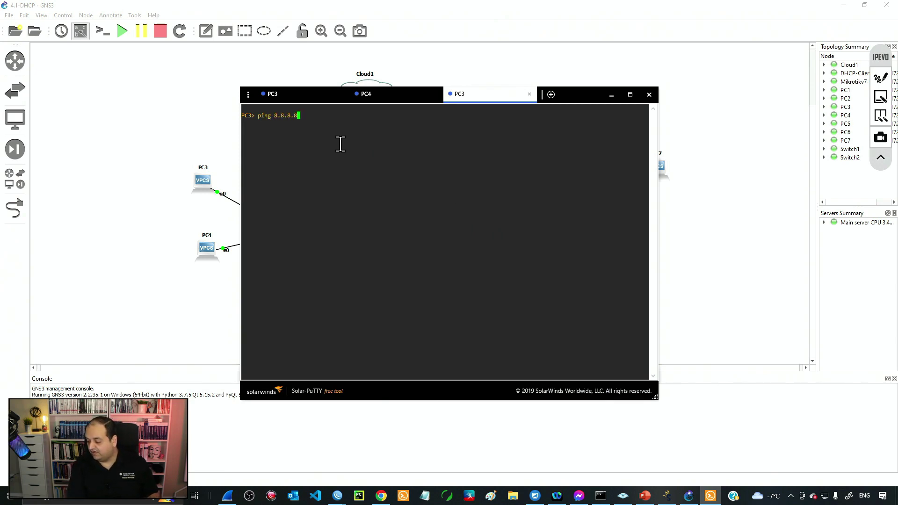
key("Return")
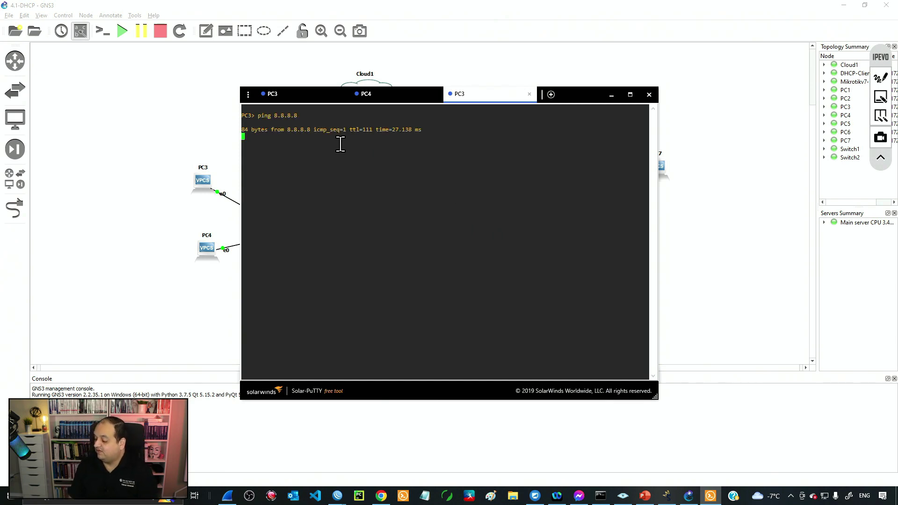
left_click_drag(259, 116, 307, 122)
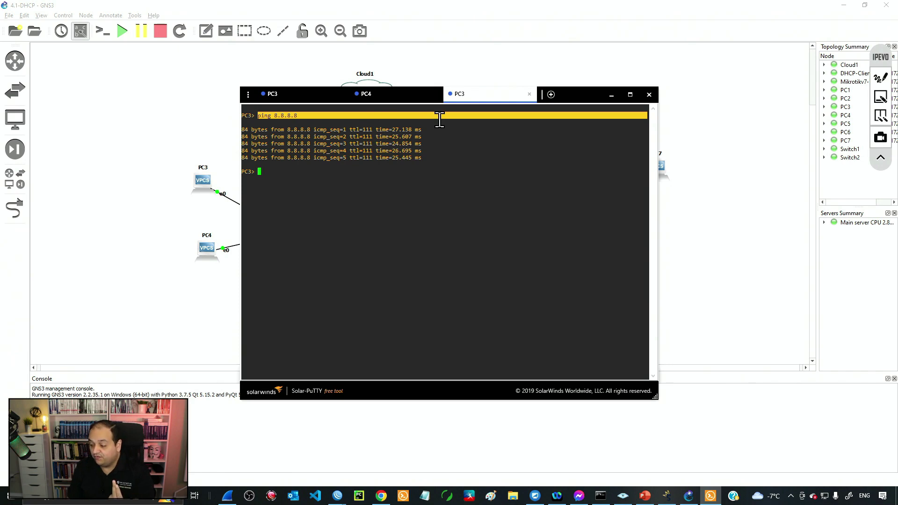
left_click(434, 153)
- Run 'show ip' on PC3, highlight gateway 192.168.3.1, and minimize Solar-PuTTY
type("show")
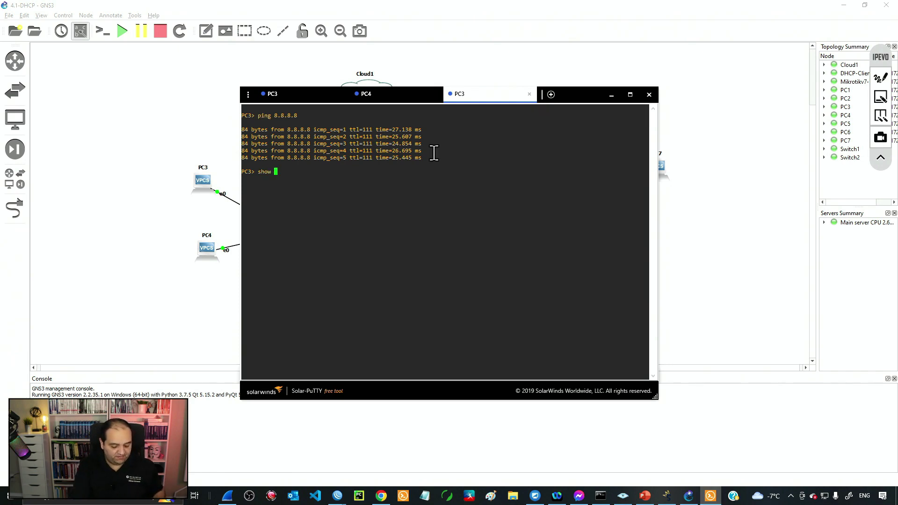
type(" ip")
key("Return")
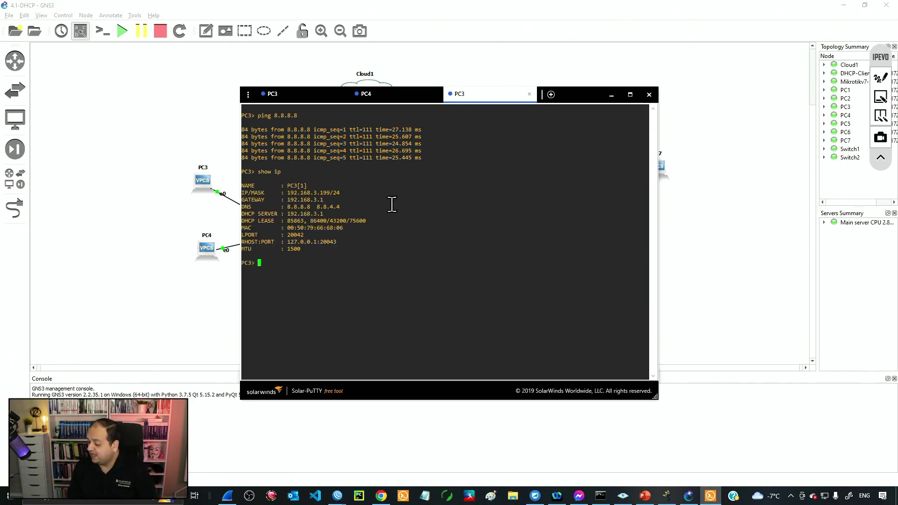
left_click_drag(286, 200, 325, 201)
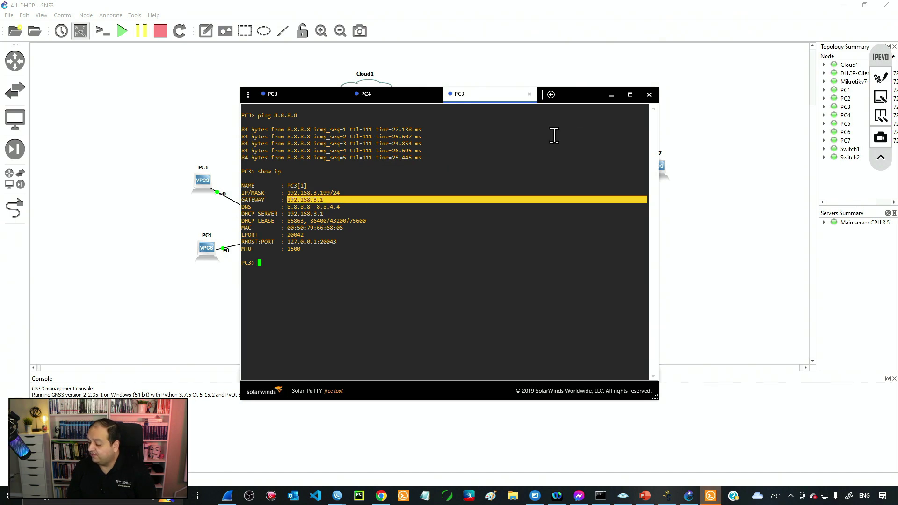
left_click(611, 94)
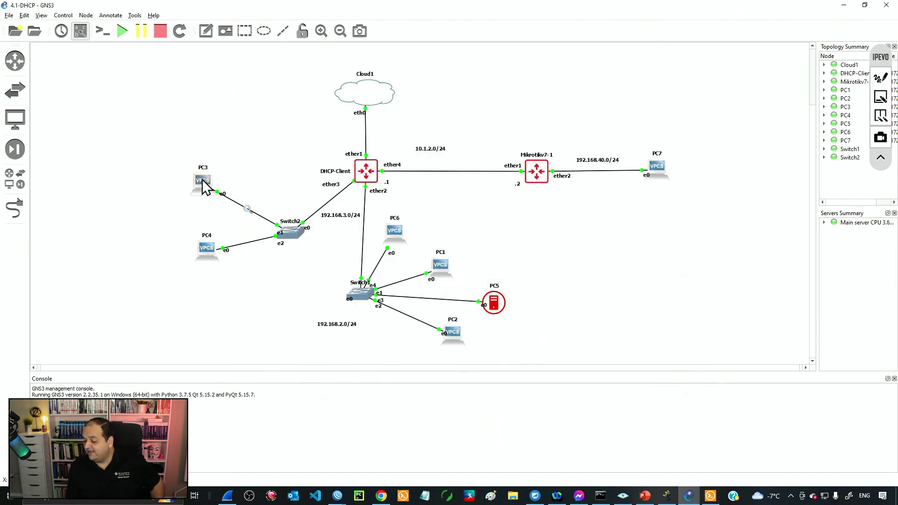
- Point out the DHCP-Client router and Cloud1 path, then return to the Wireshark capture
left_click(367, 175)
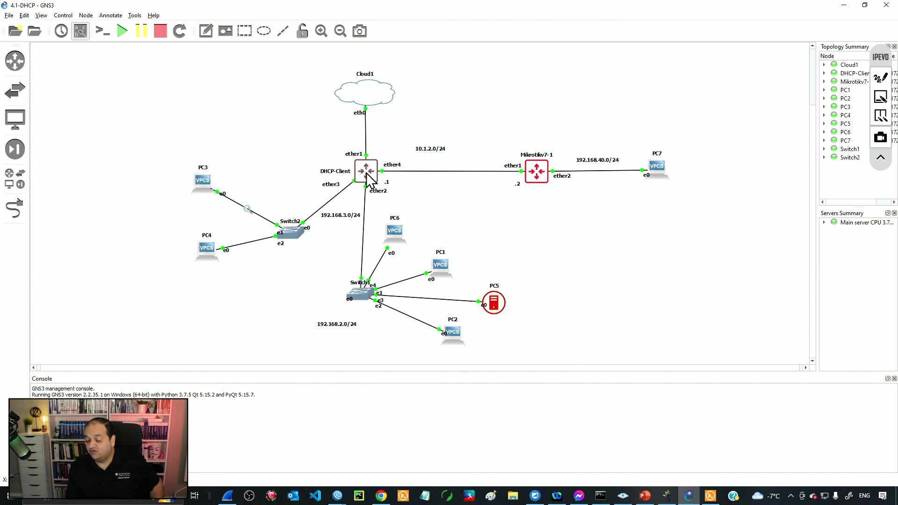
left_click(365, 95)
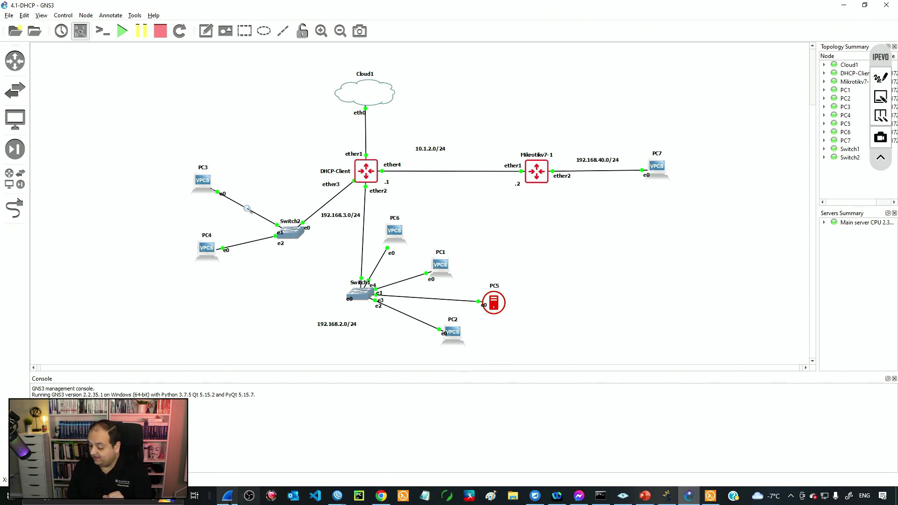
left_click(227, 497)
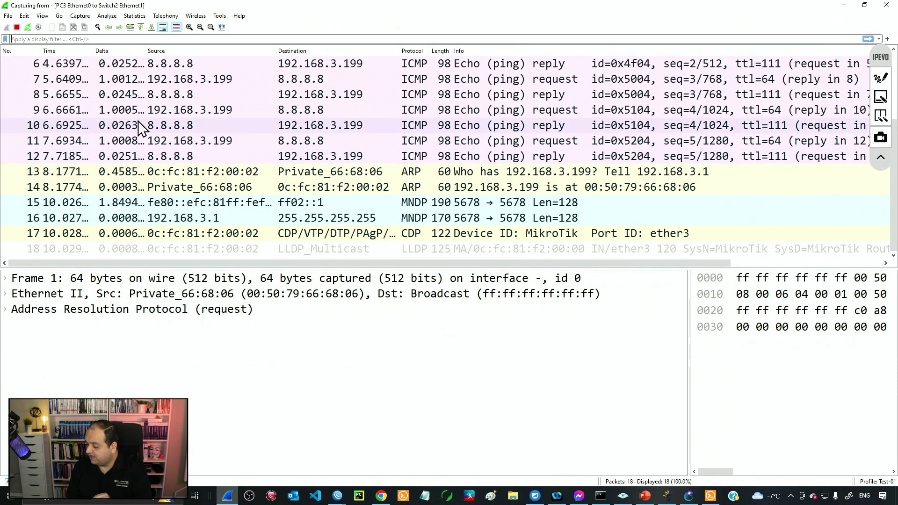
- Stop the capture at 18 packets and inspect ARP request packet 1 and reply packet 2
left_click(17, 27)
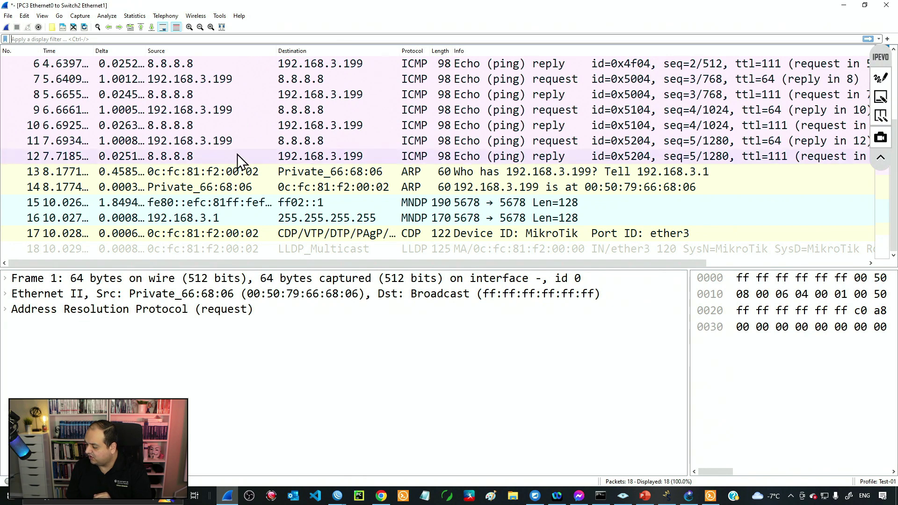
scroll(300, 184, "up", 2)
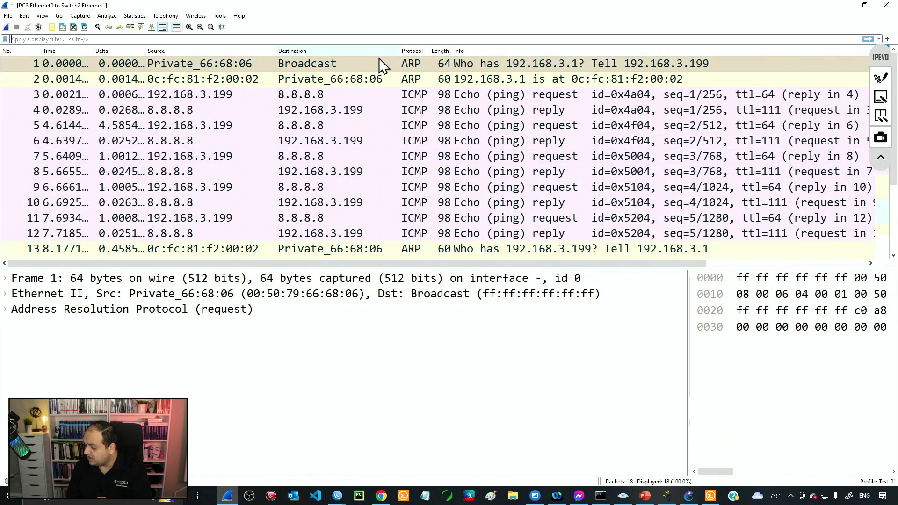
left_click(326, 68)
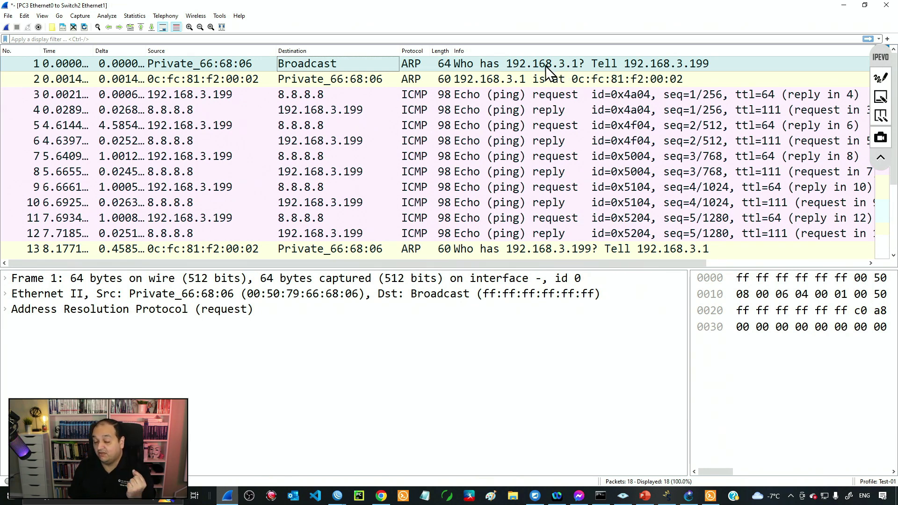
left_click(525, 78)
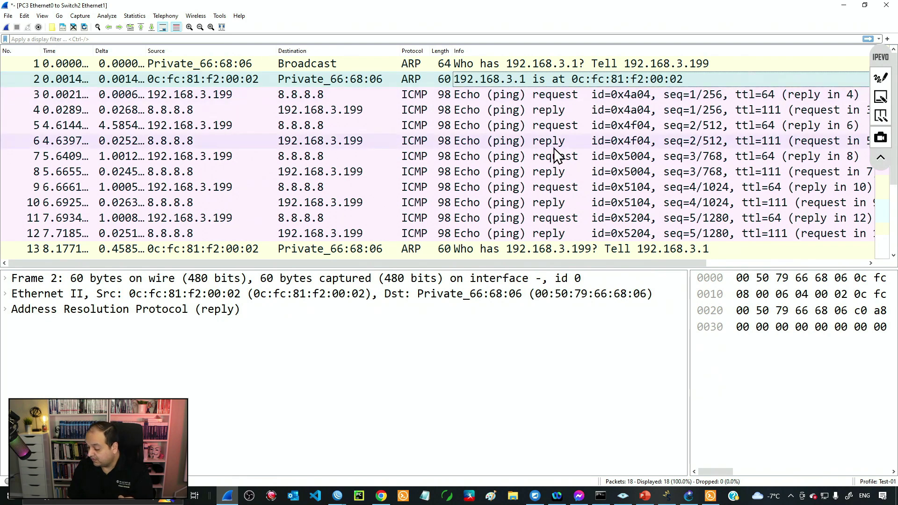
- Compare packet 3's Ethernet destination 0c:fc:81:f2:00:02 with its IPv4 destination 8.8.8.8, then return to PowerPoint
left_click(542, 97)
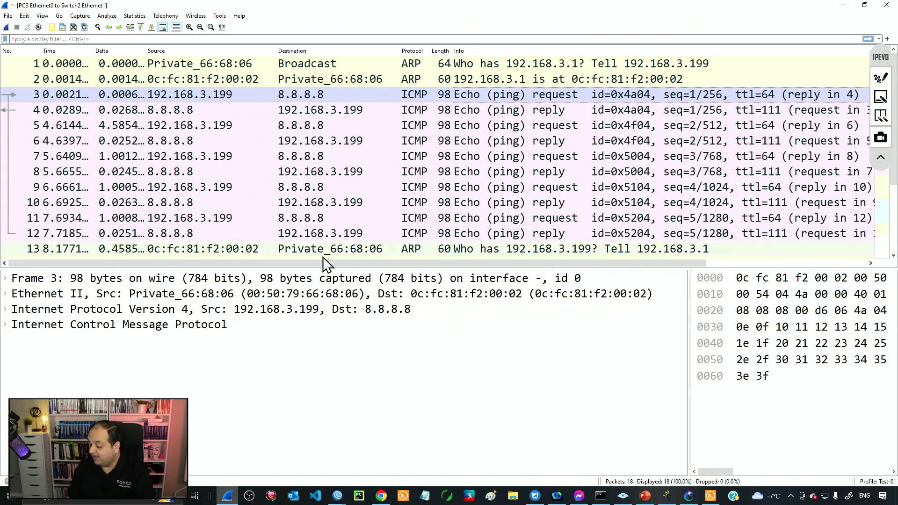
left_click(341, 299)
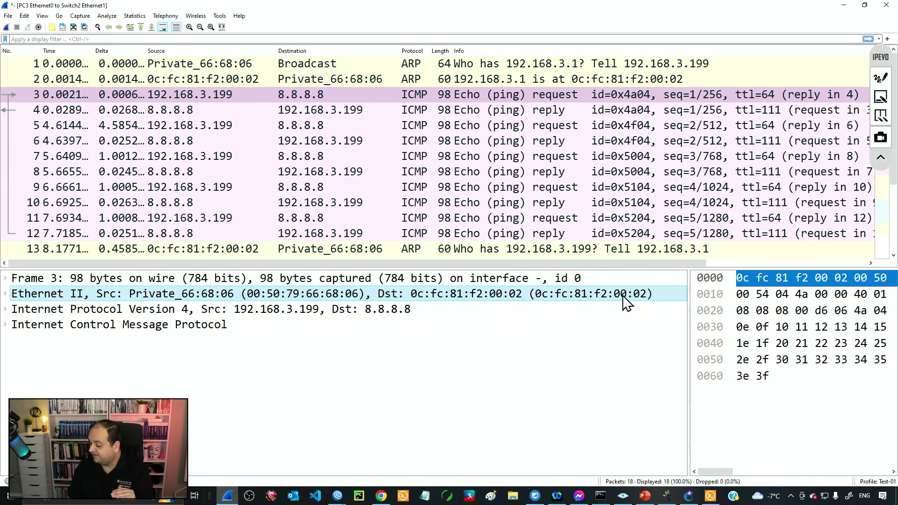
left_click(341, 311)
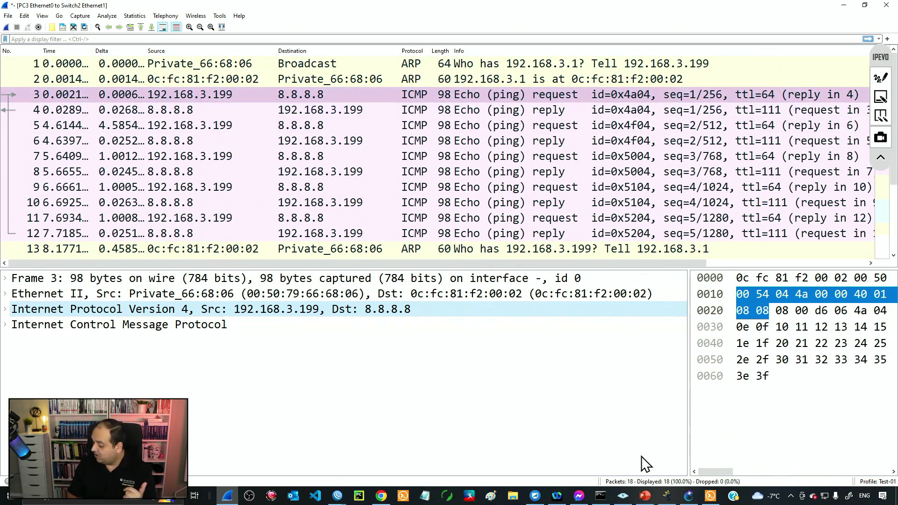
left_click(645, 495)
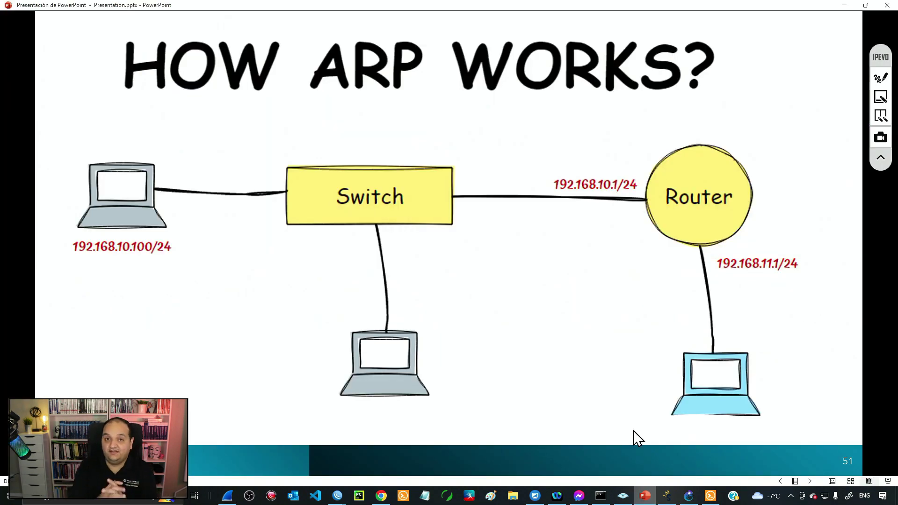